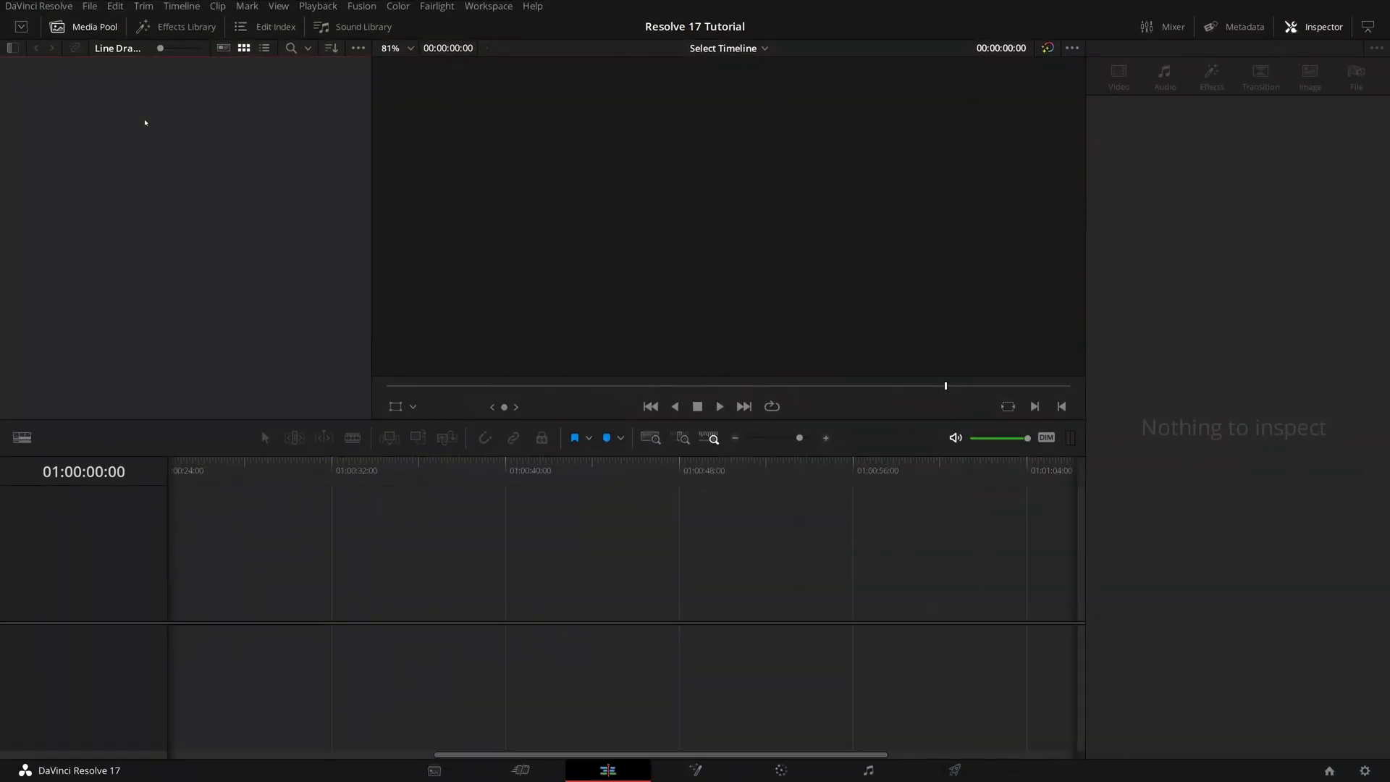
# - Create a new Fusion Composition in the Media Pool and open it in Fusion
pyautogui.rightClick(144, 122)
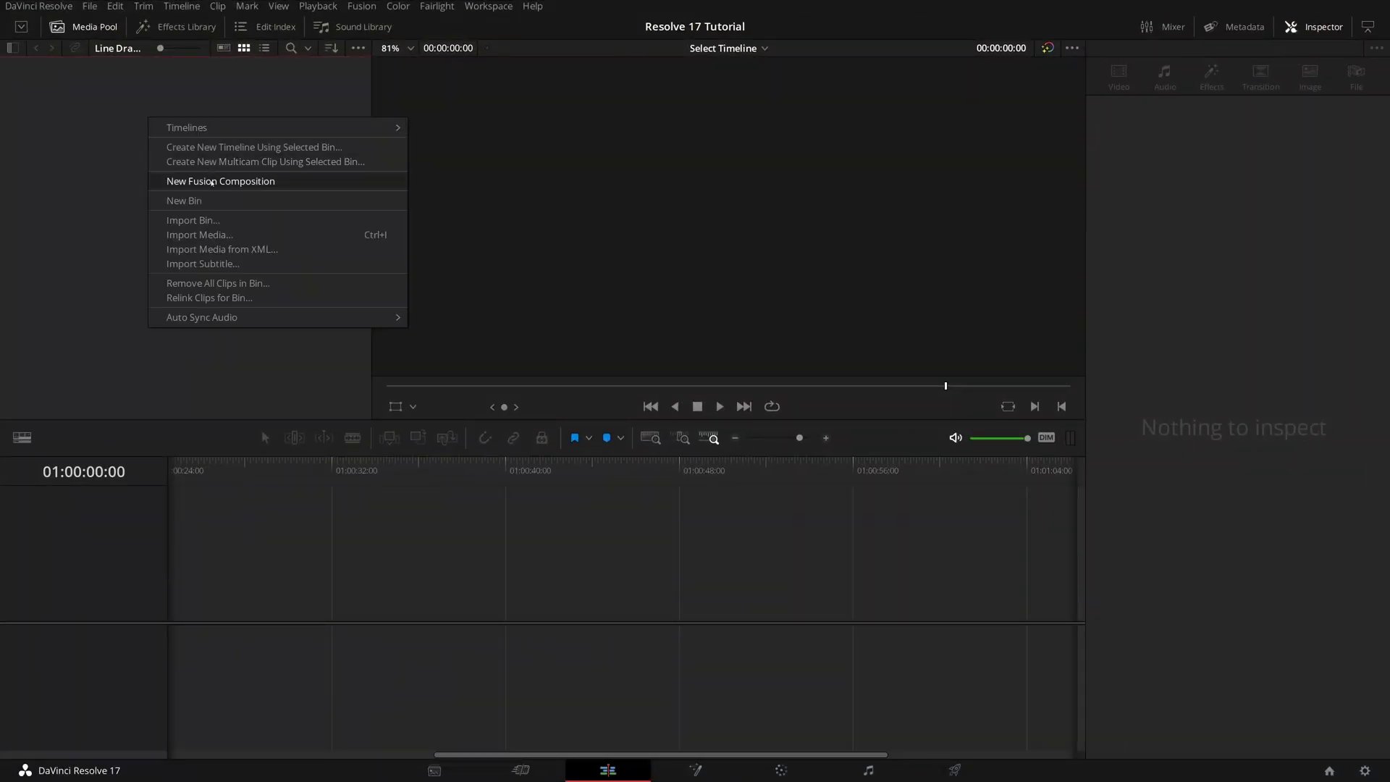
pyautogui.click(211, 183)
pyautogui.click(788, 459)
pyautogui.doubleClick(32, 92)
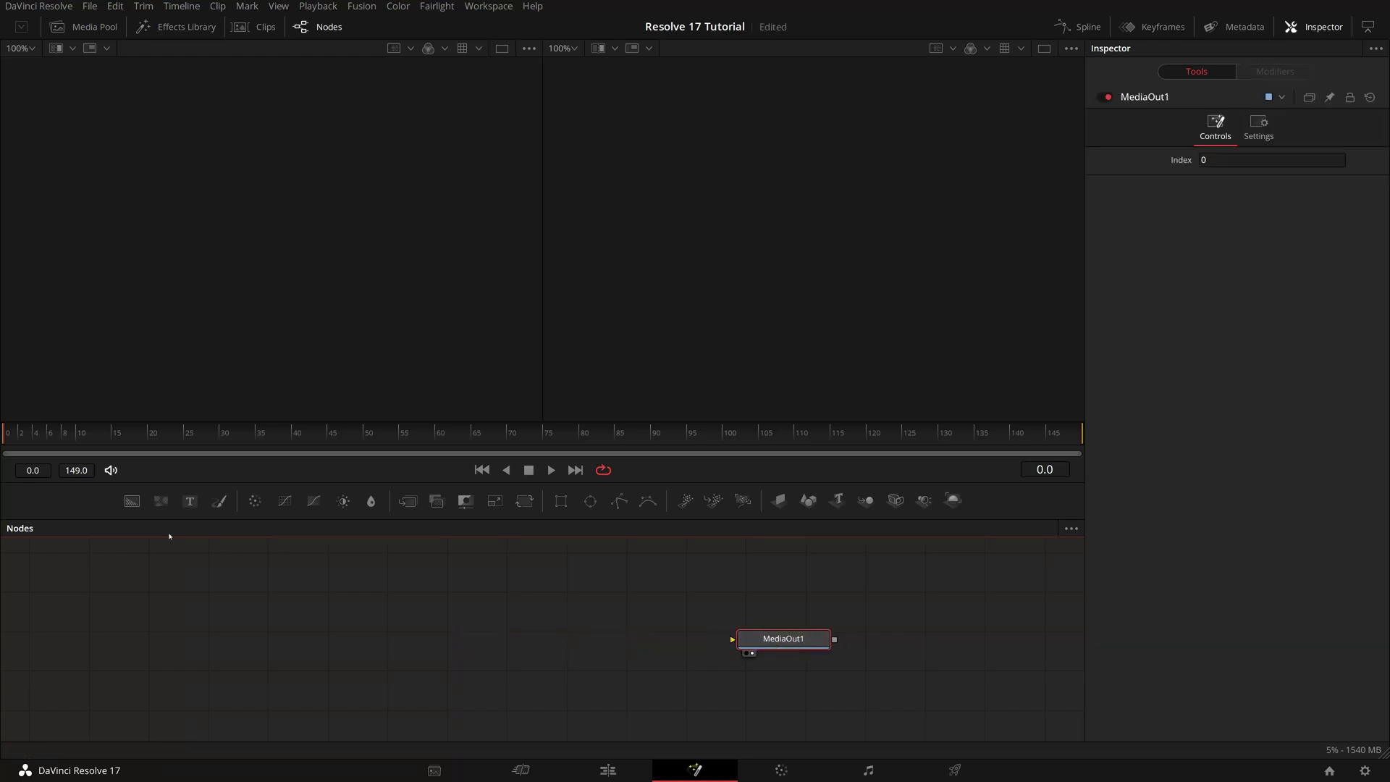
# - Add a Background node, snap nodes to the grid, connect it to MediaOut1, and set Alpha to 0
pyautogui.moveTo(132, 501); pyautogui.dragTo(359, 644)
pyautogui.rightClick(478, 600)
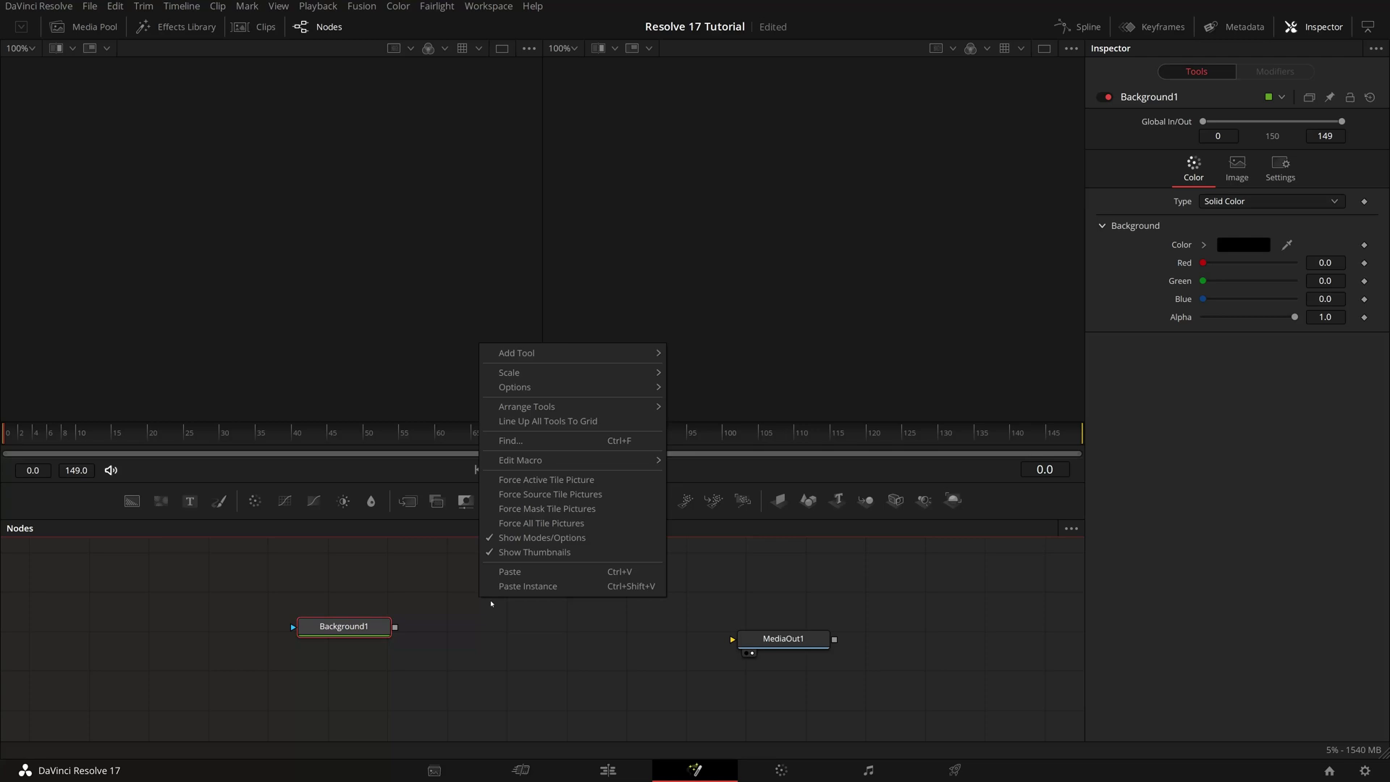
pyautogui.moveTo(564, 408)
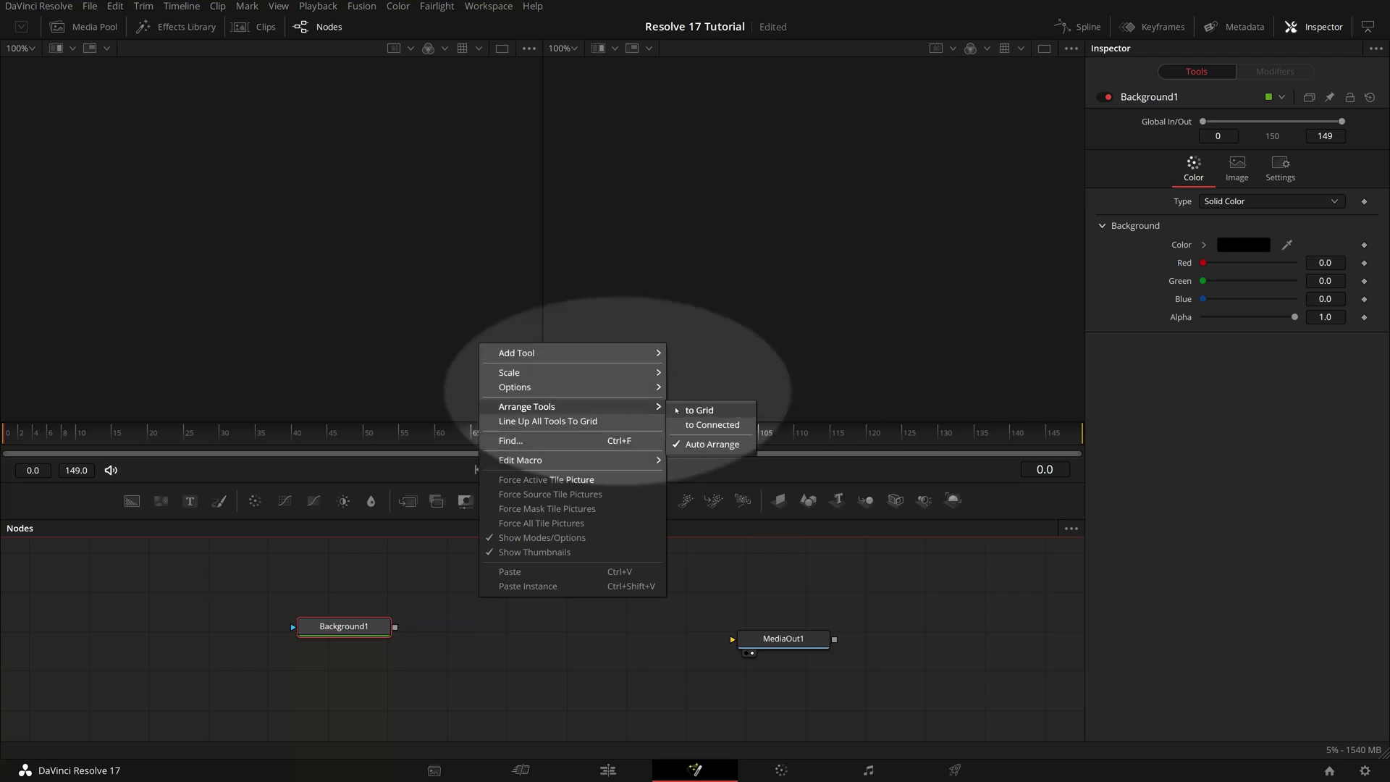
pyautogui.click(677, 411)
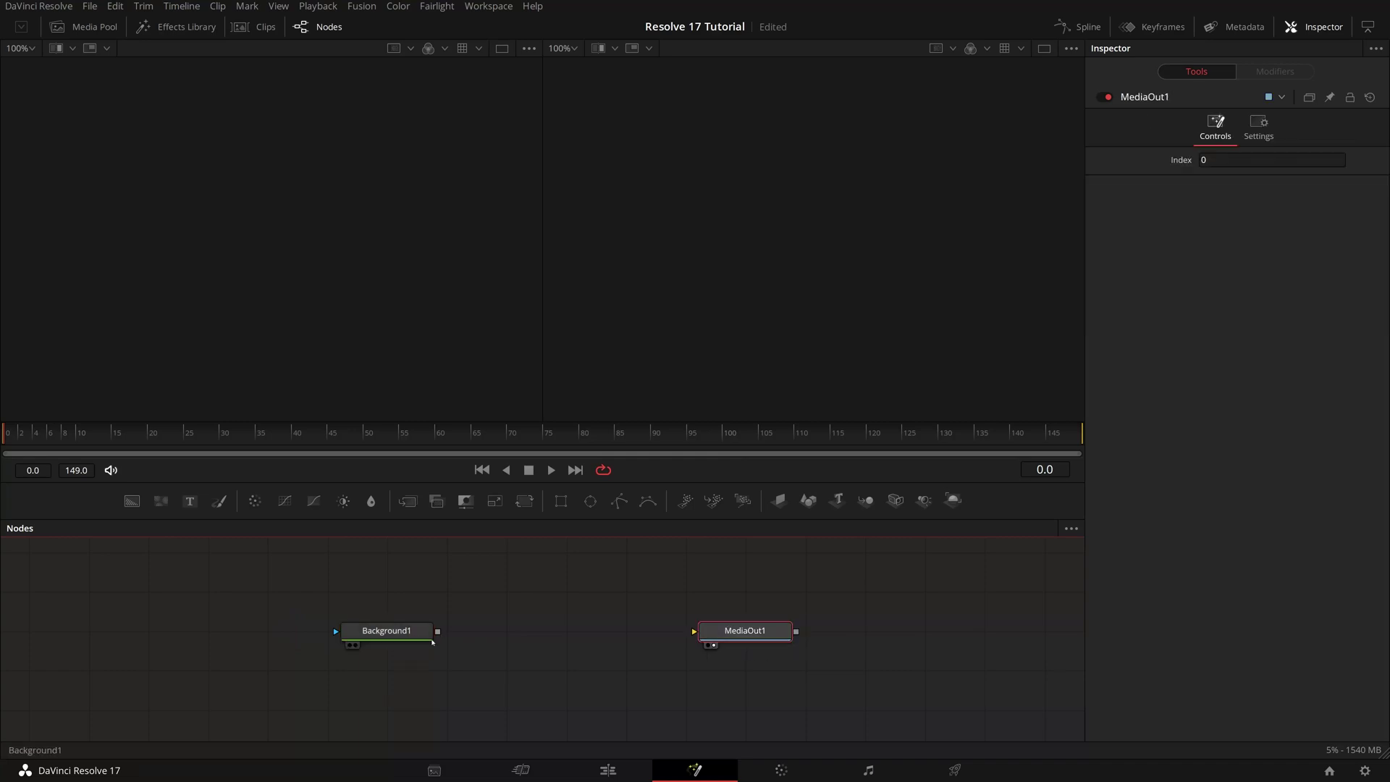
pyautogui.moveTo(438, 634); pyautogui.dragTo(694, 631)
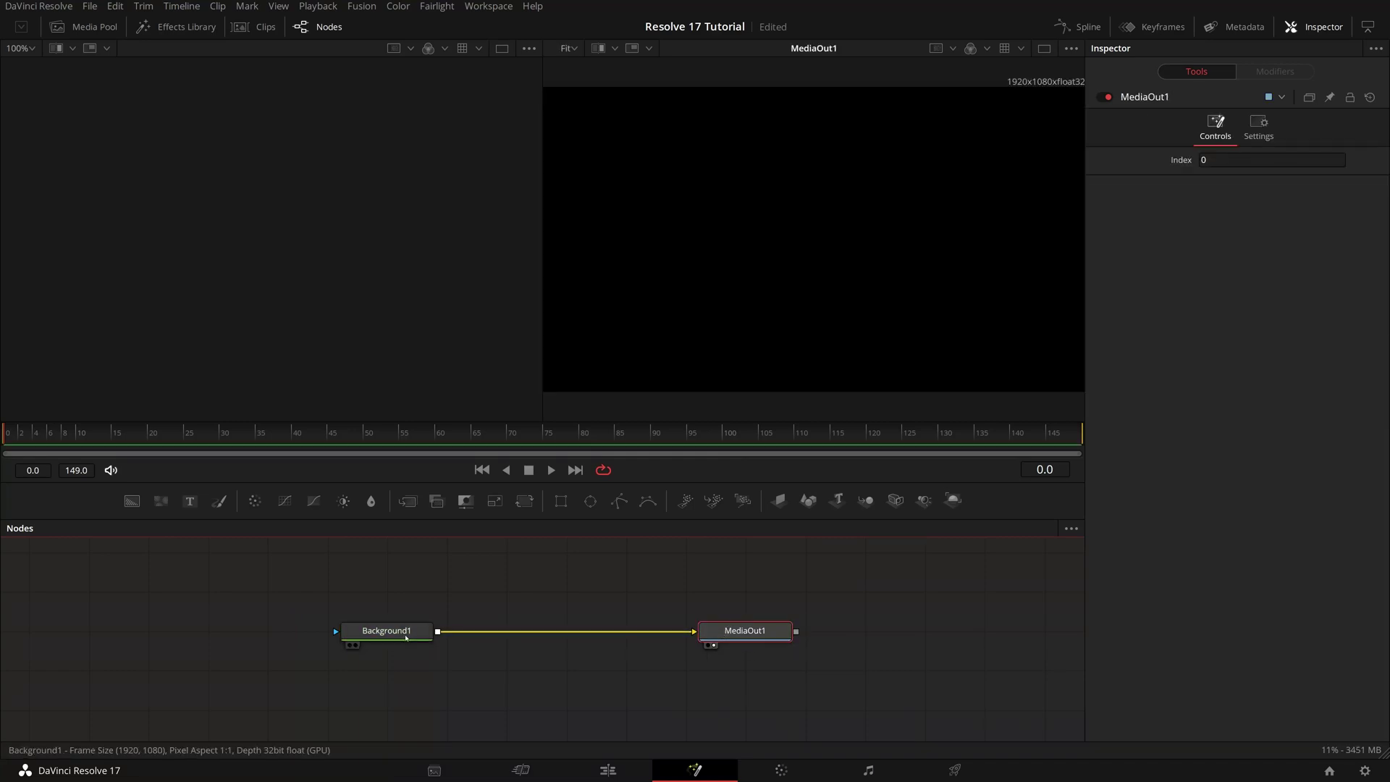
pyautogui.click(394, 635)
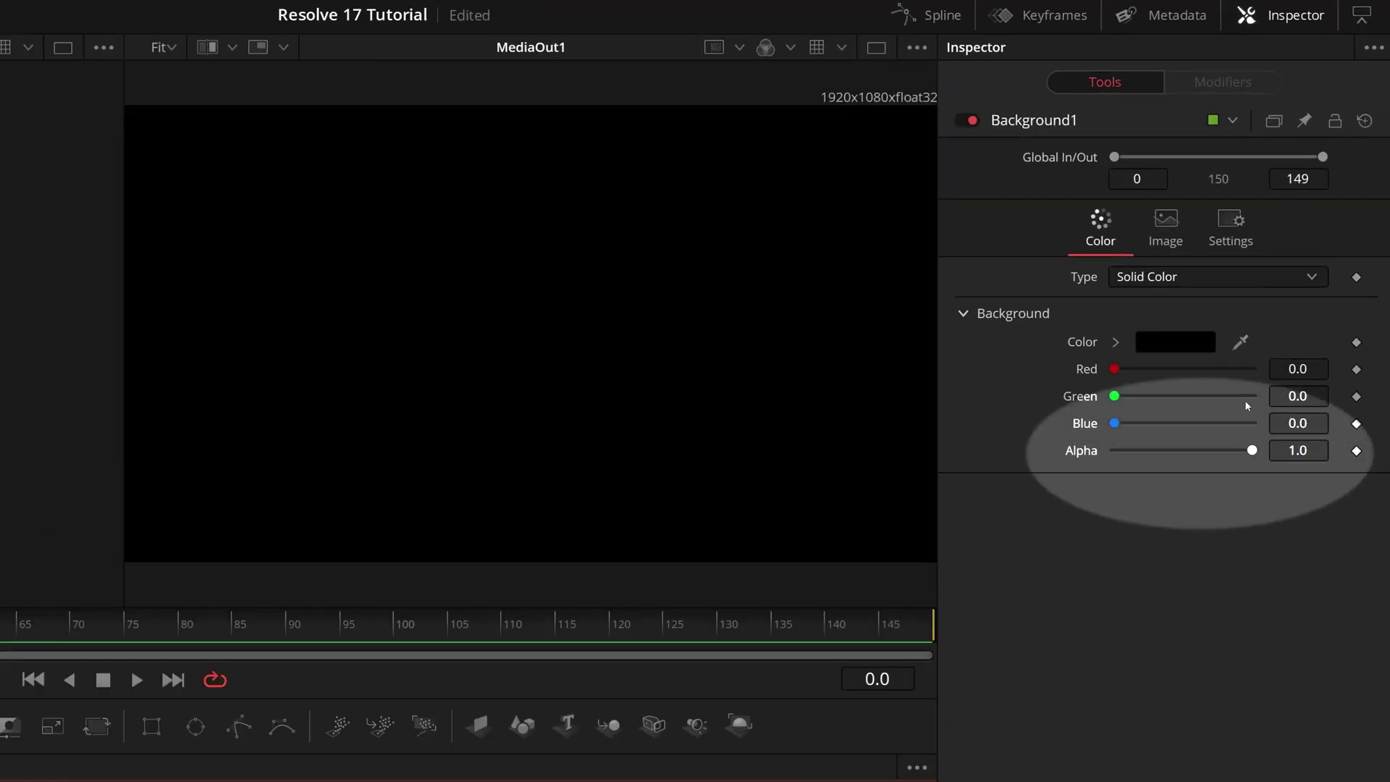
pyautogui.moveTo(1252, 455); pyautogui.dragTo(1096, 451)
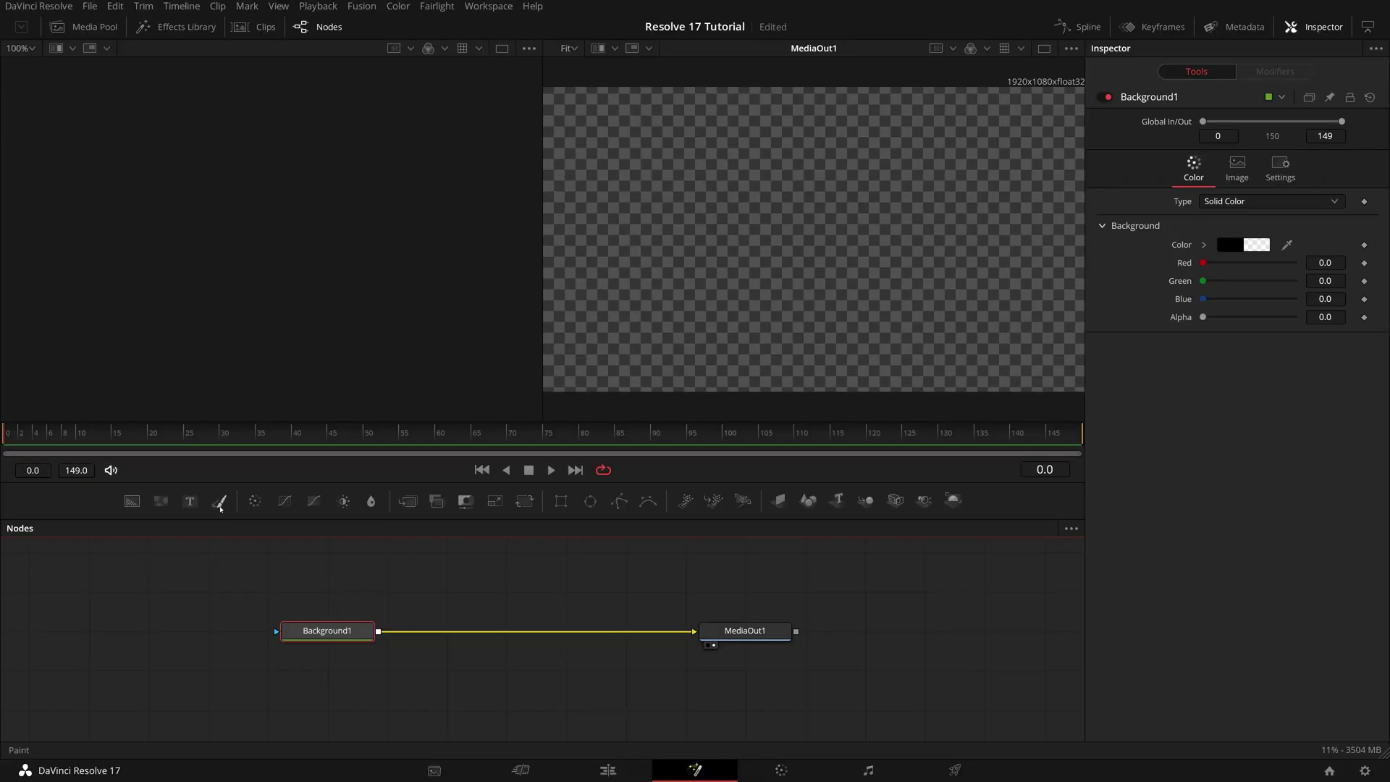
# - Insert a Paint node between Background1 and MediaOut1 and switch to a single viewer
pyautogui.moveTo(219, 501); pyautogui.dragTo(532, 646)
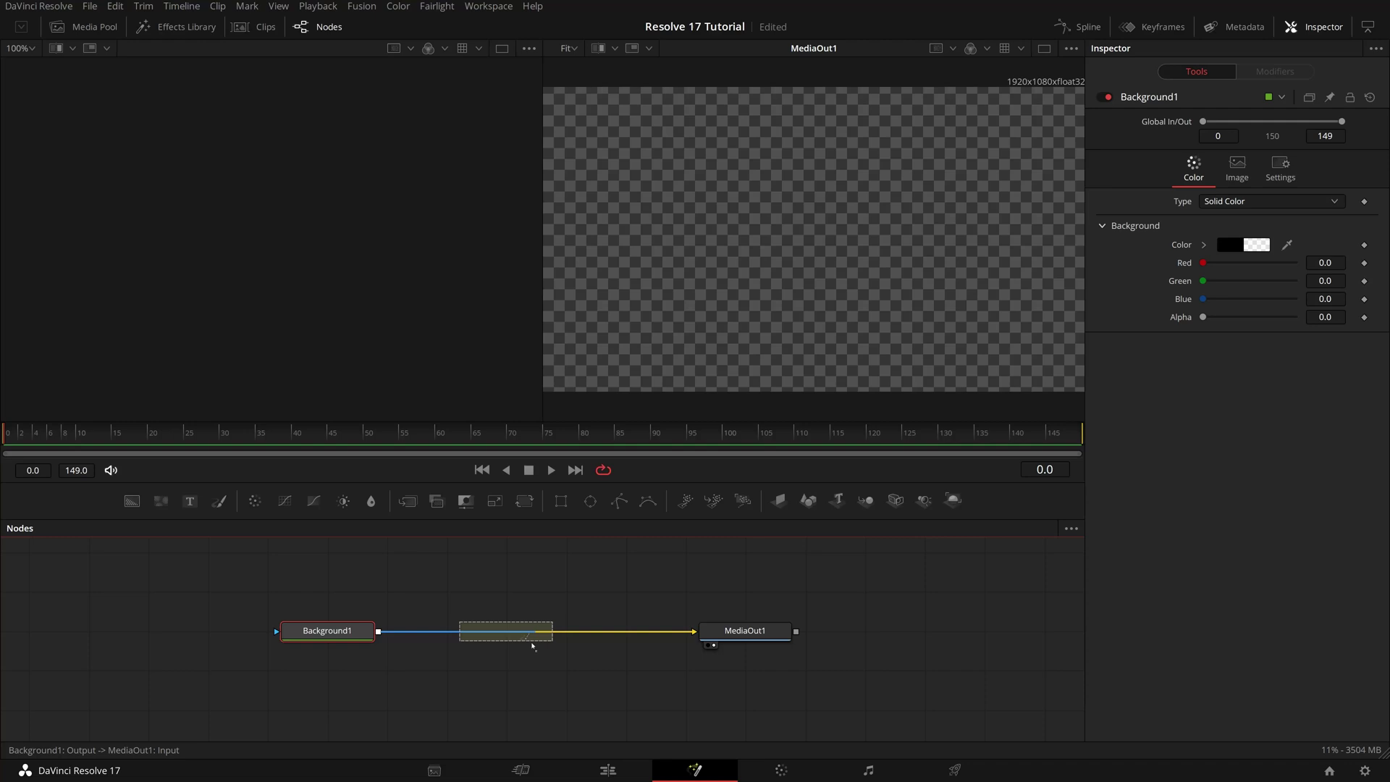
pyautogui.moveTo(532, 646); pyautogui.dragTo(530, 643)
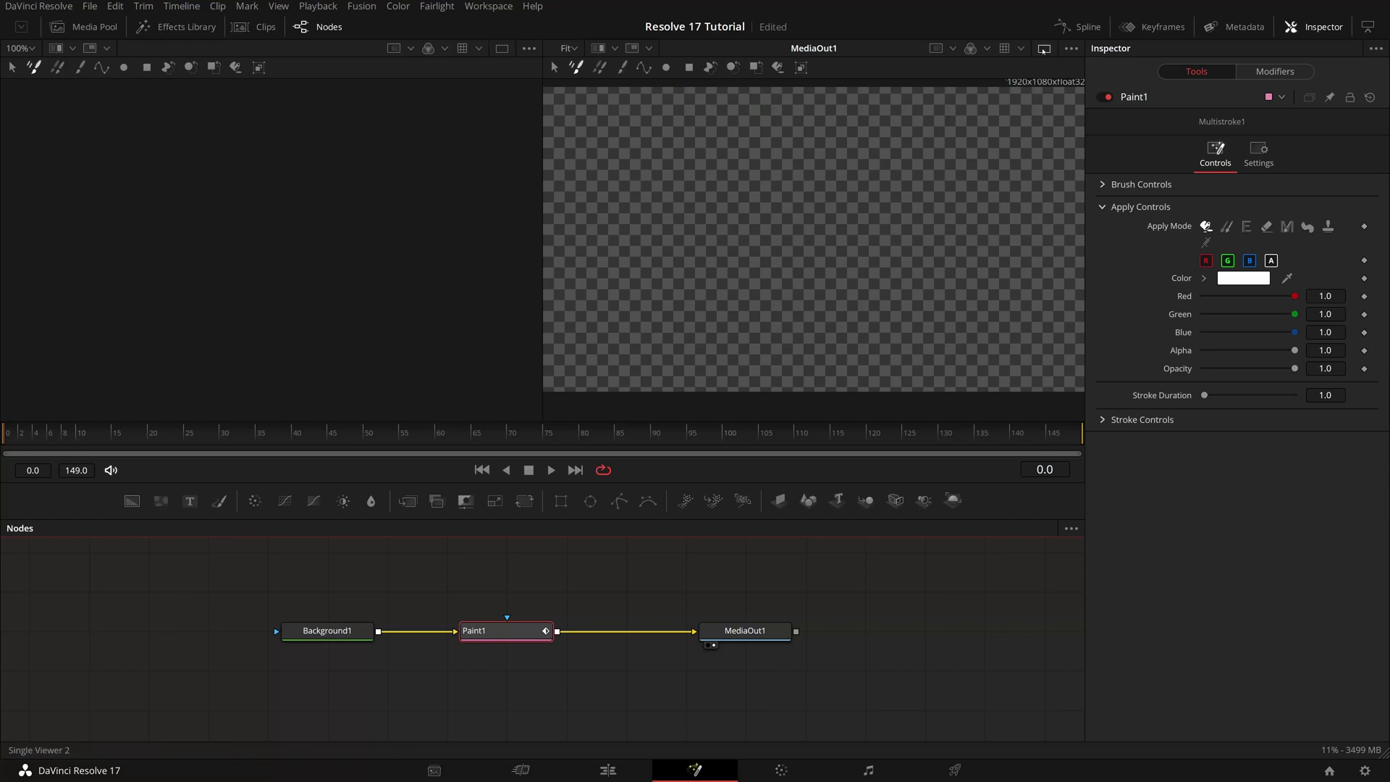
pyautogui.click(1043, 49)
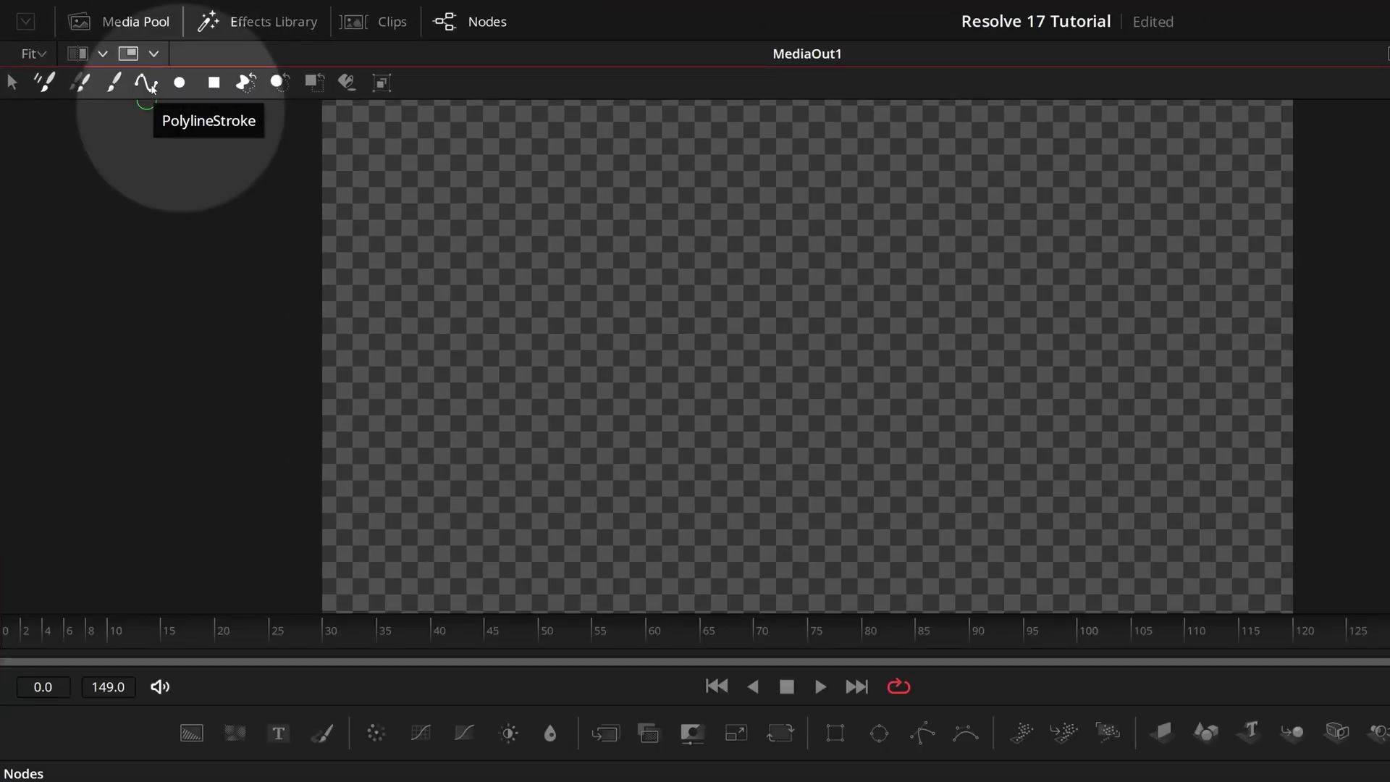
# - Draw a seven-point zigzag PolylineStroke across the frame and set its brush Size to 0.0118
pyautogui.click(146, 83)
pyautogui.click(395, 485)
pyautogui.click(585, 485)
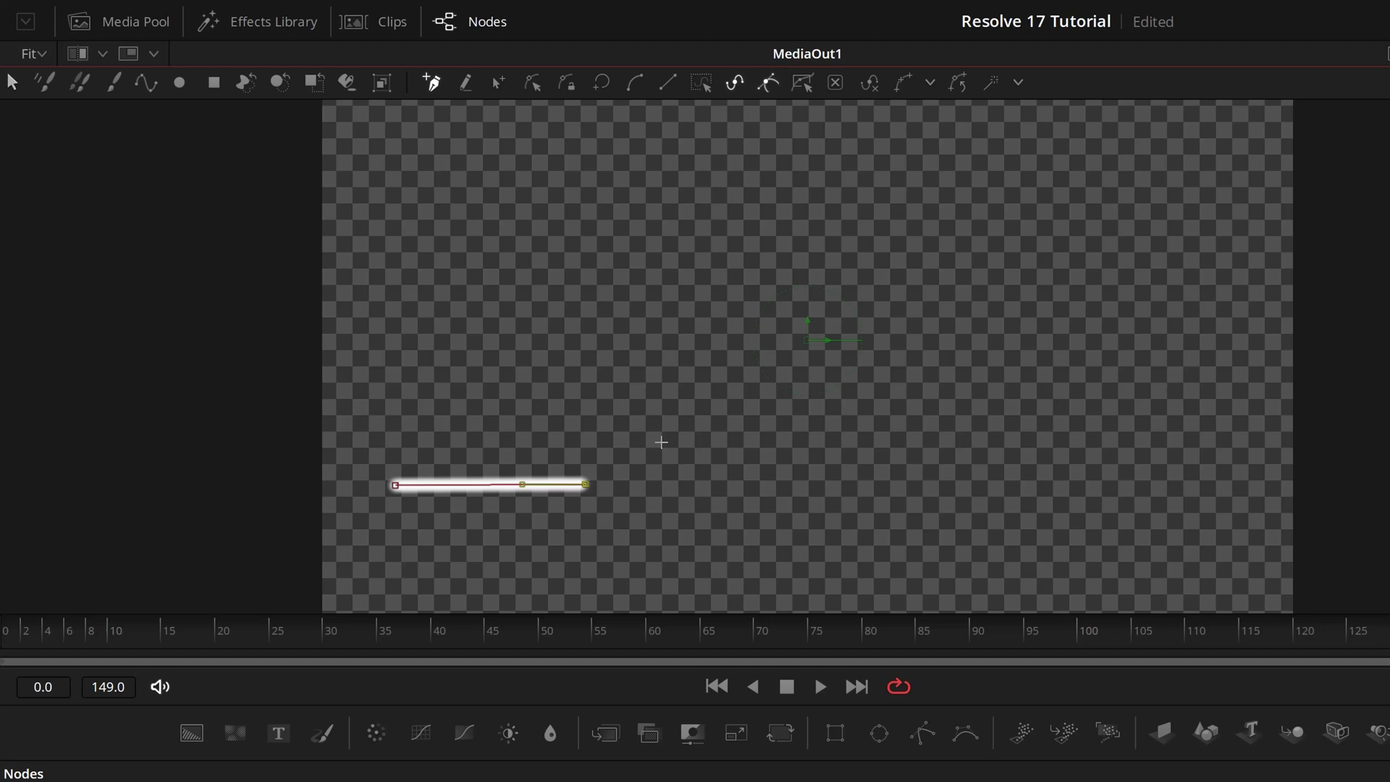
pyautogui.click(689, 371)
pyautogui.click(790, 420)
pyautogui.click(912, 300)
pyautogui.click(1032, 358)
pyautogui.click(1198, 170)
pyautogui.click(962, 252)
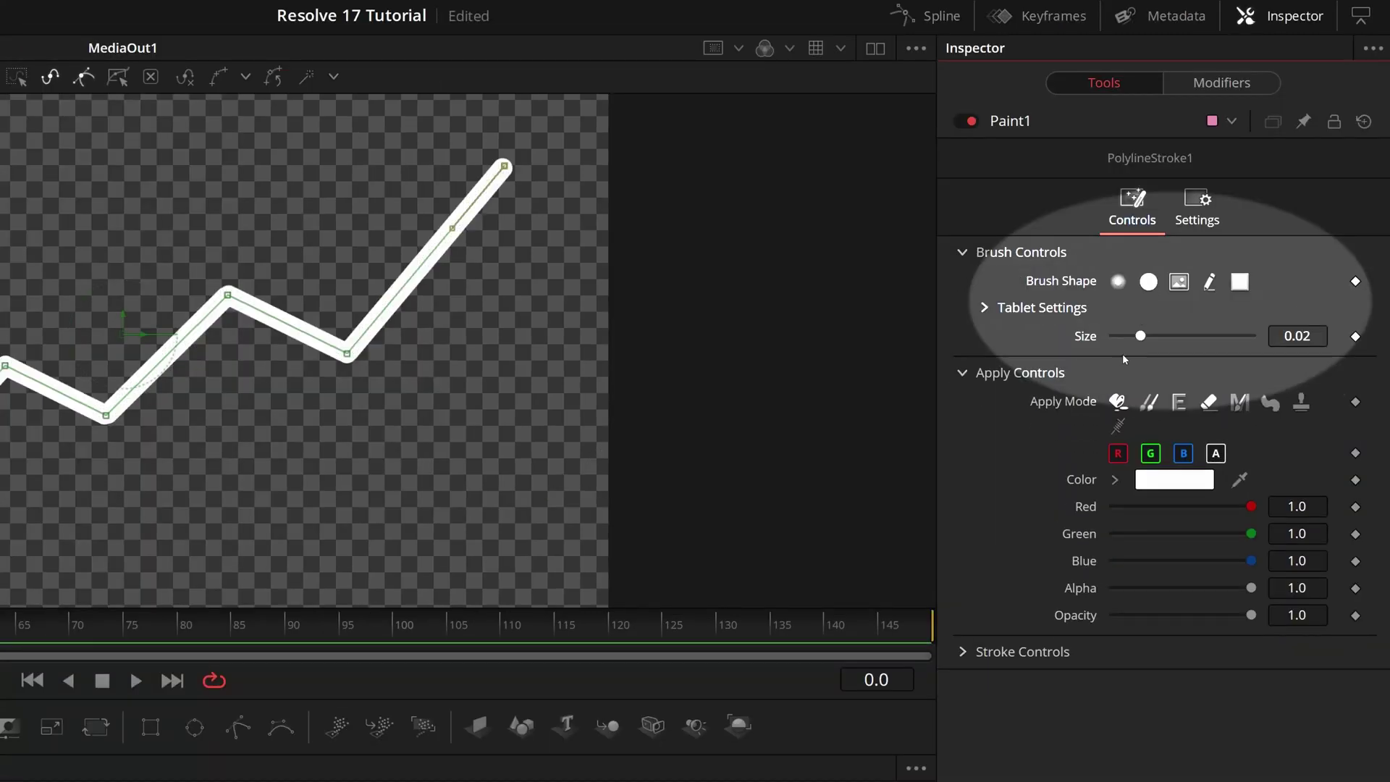
pyautogui.moveTo(1140, 336); pyautogui.dragTo(1131, 339)
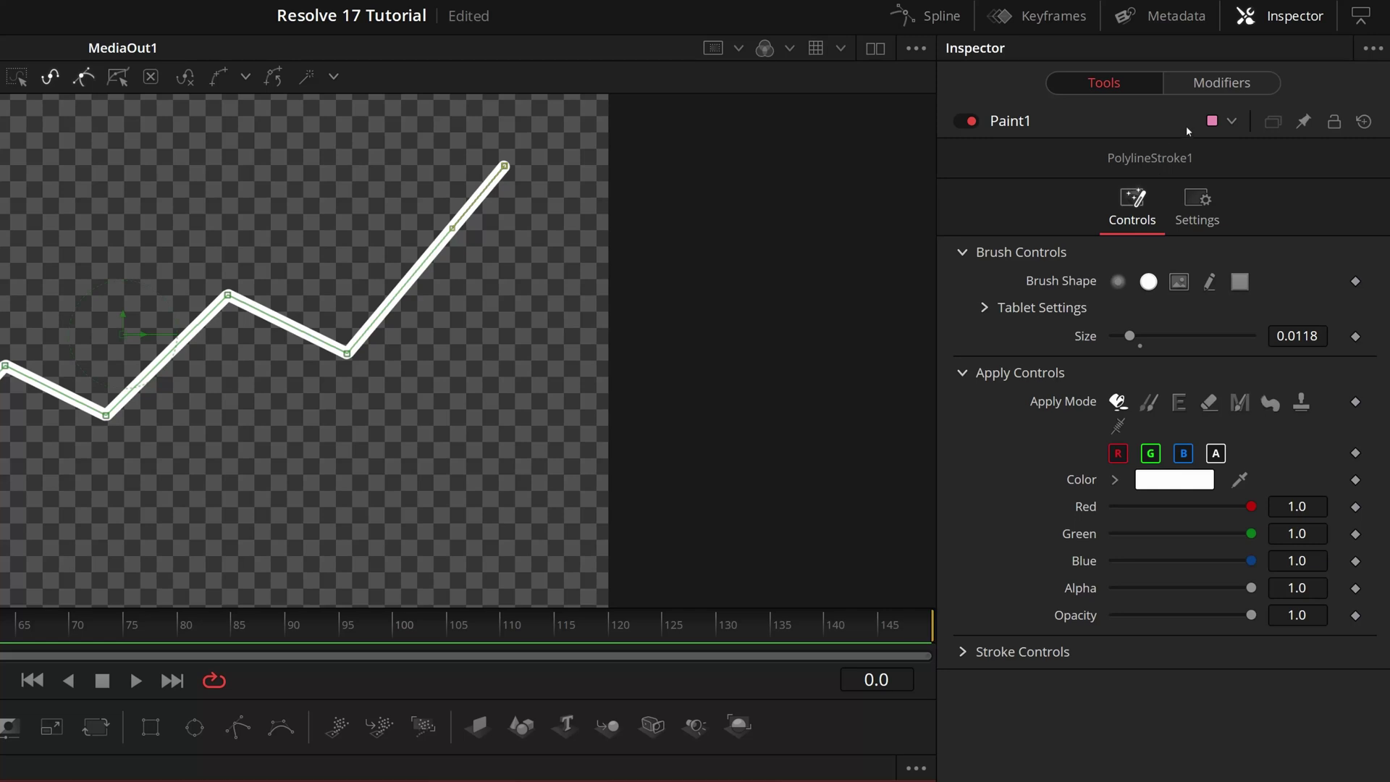
# - Keyframe PolylineStroke1's Write On End from 0.0 at frame 0 to 1.0 at frame 149, then play it
pyautogui.click(1211, 84)
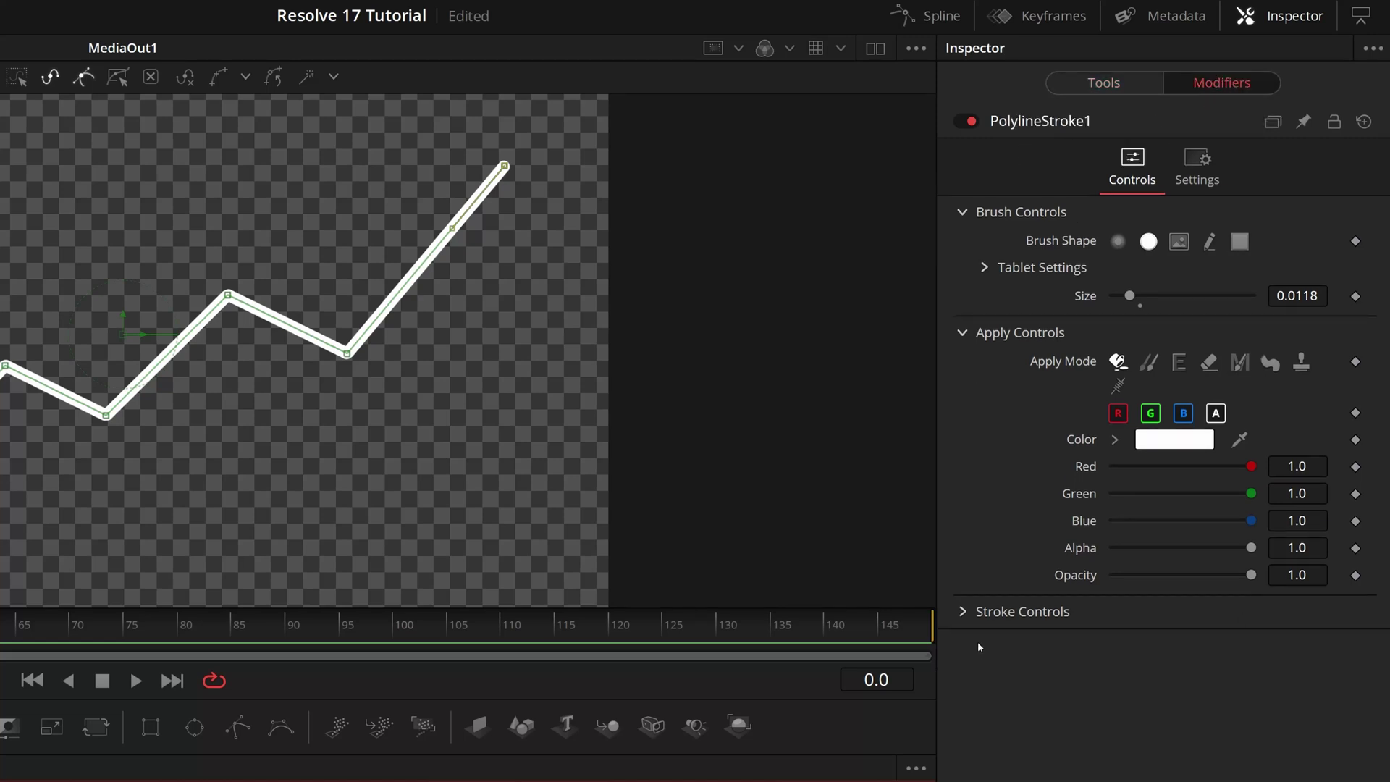
pyautogui.click(962, 617)
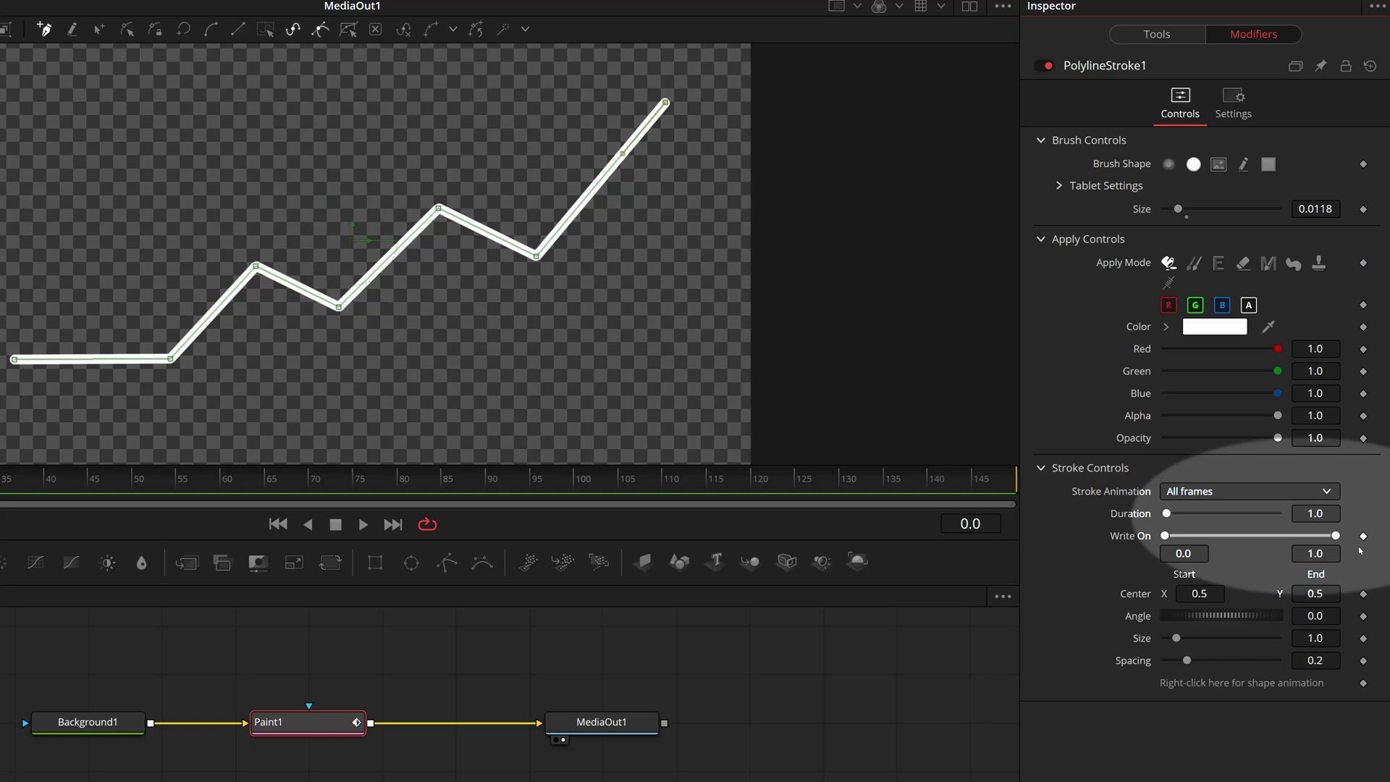
pyautogui.click(1364, 479)
pyautogui.moveTo(1336, 535); pyautogui.dragTo(1175, 536)
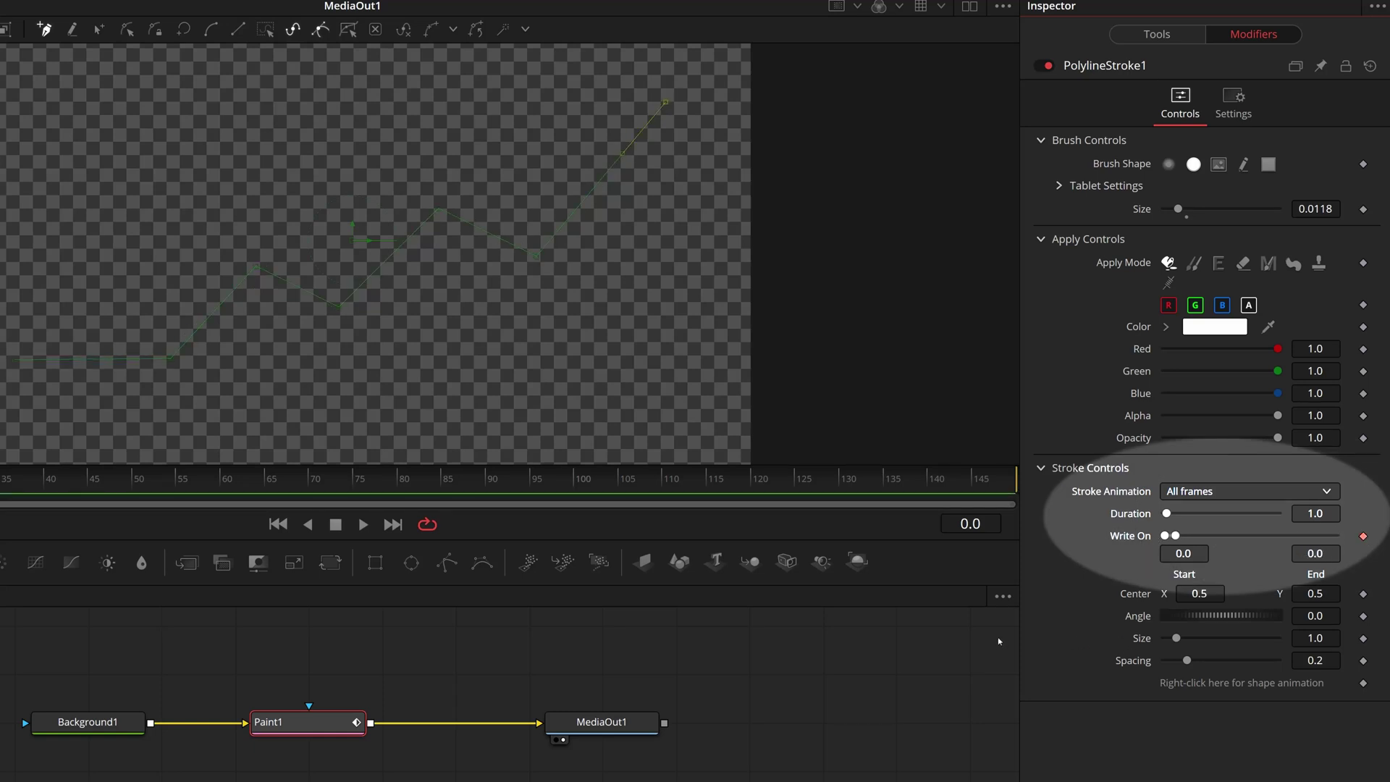
pyautogui.click(1014, 483)
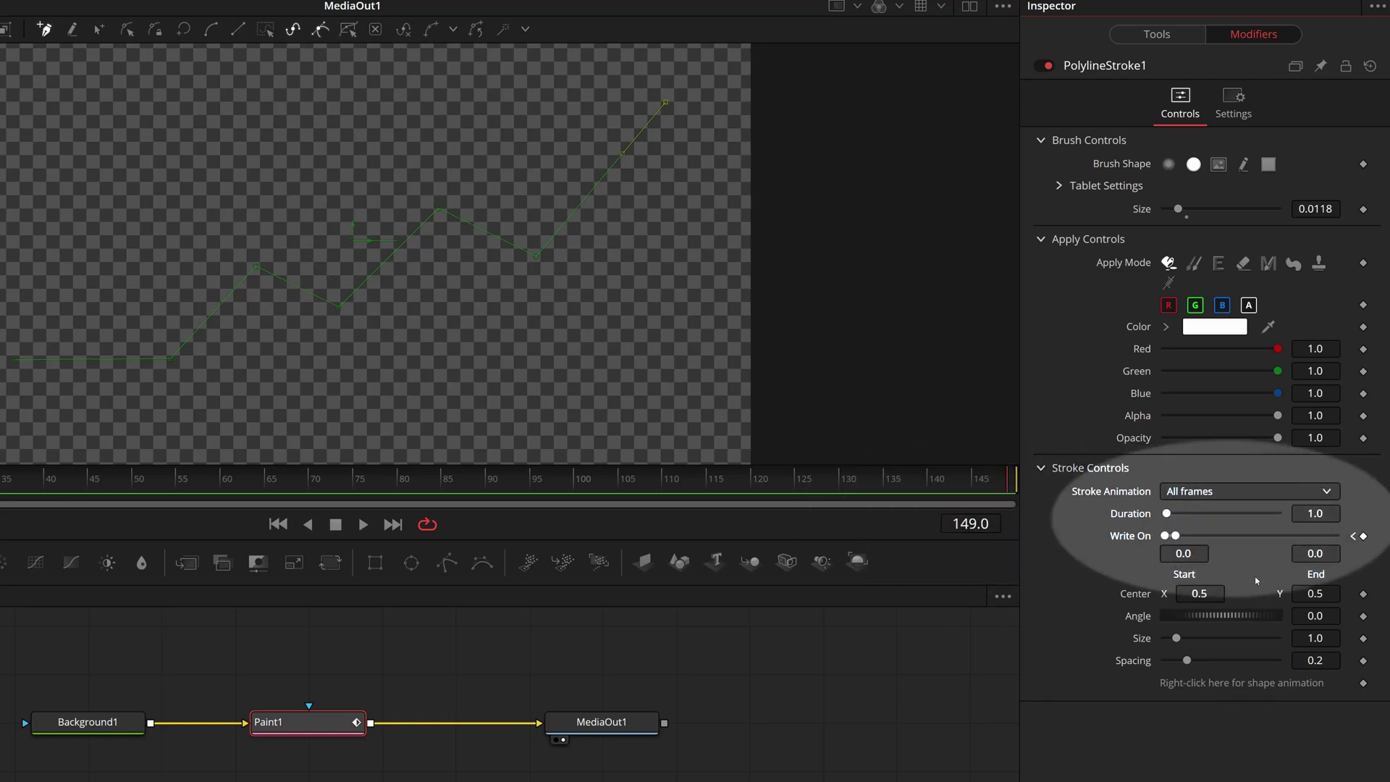
pyautogui.moveTo(1175, 535); pyautogui.dragTo(1335, 535)
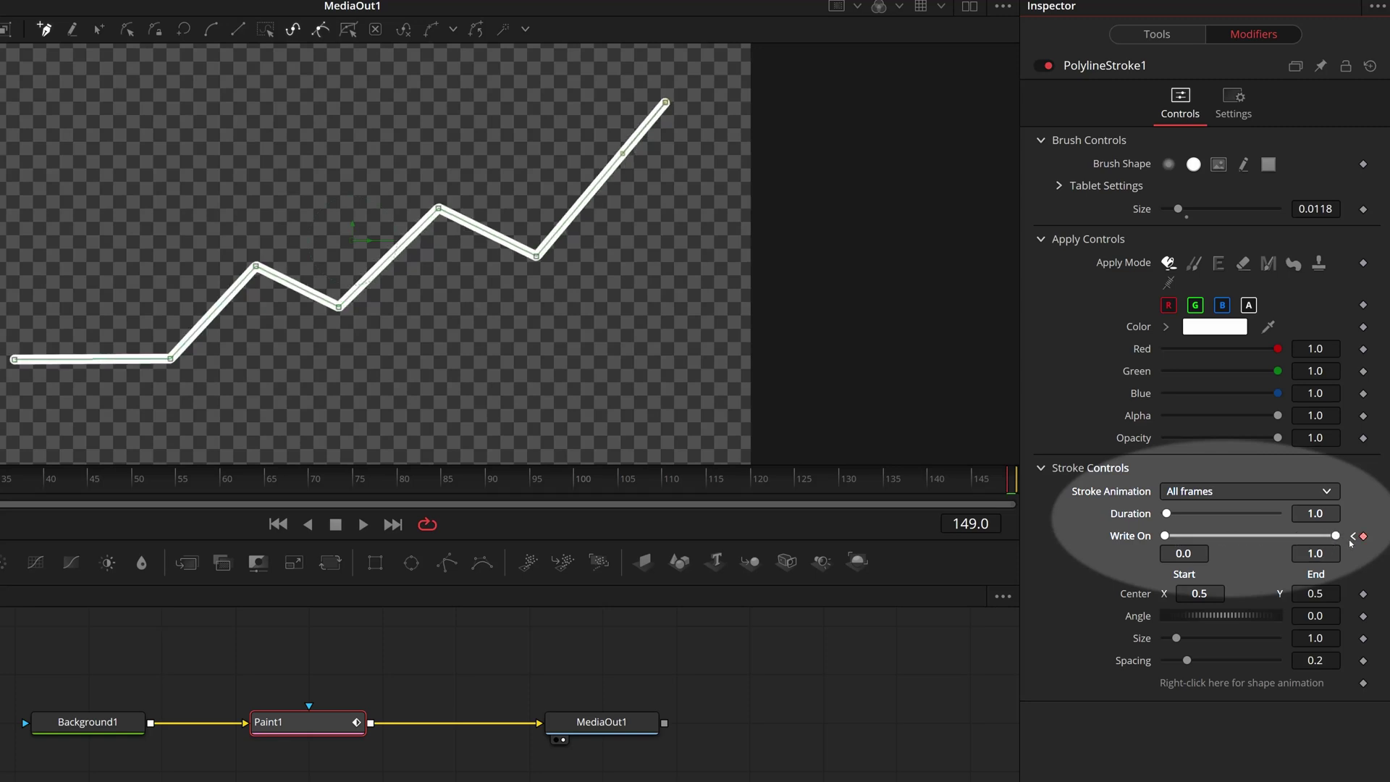
pyautogui.click(363, 524)
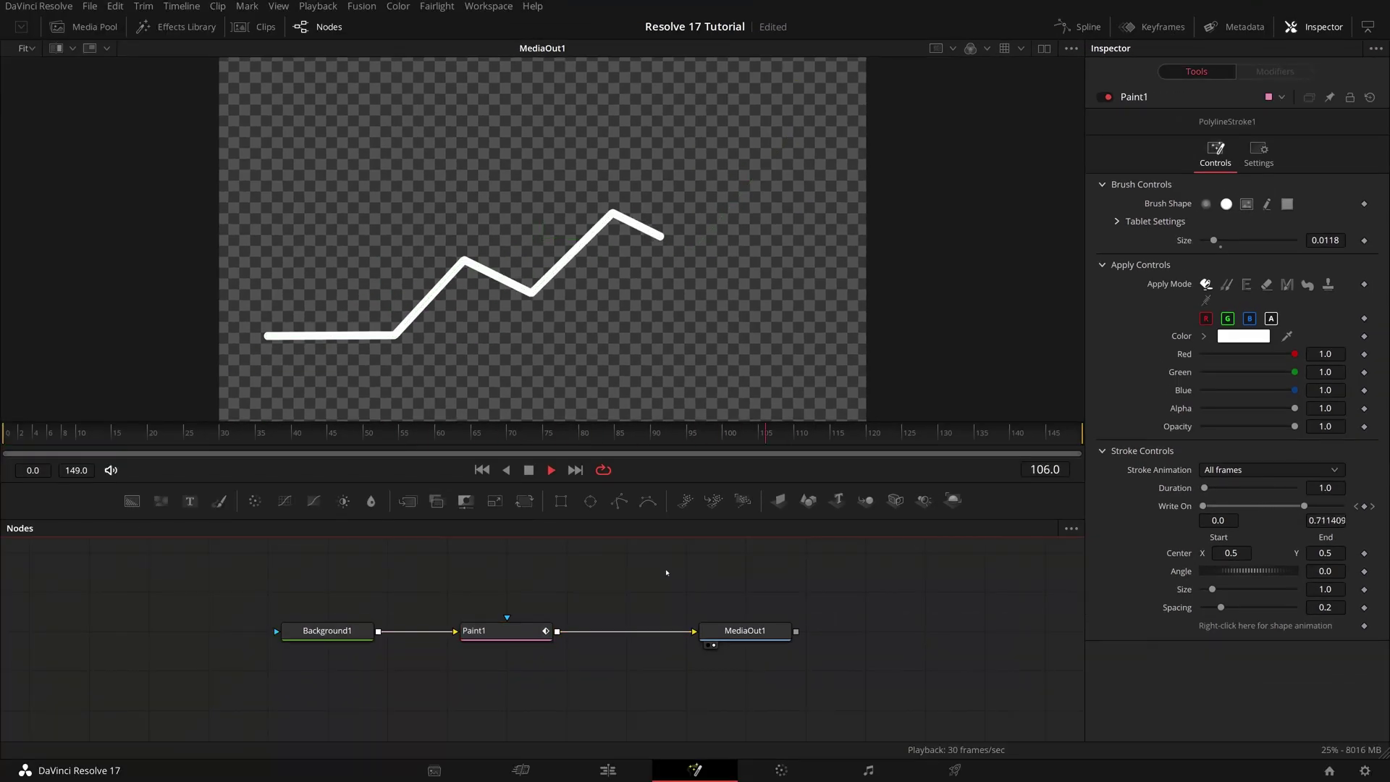
# - Stop playback and merge a new Text1 node over Paint1 via Merge1, spacing the nodes out
pyautogui.press('space')
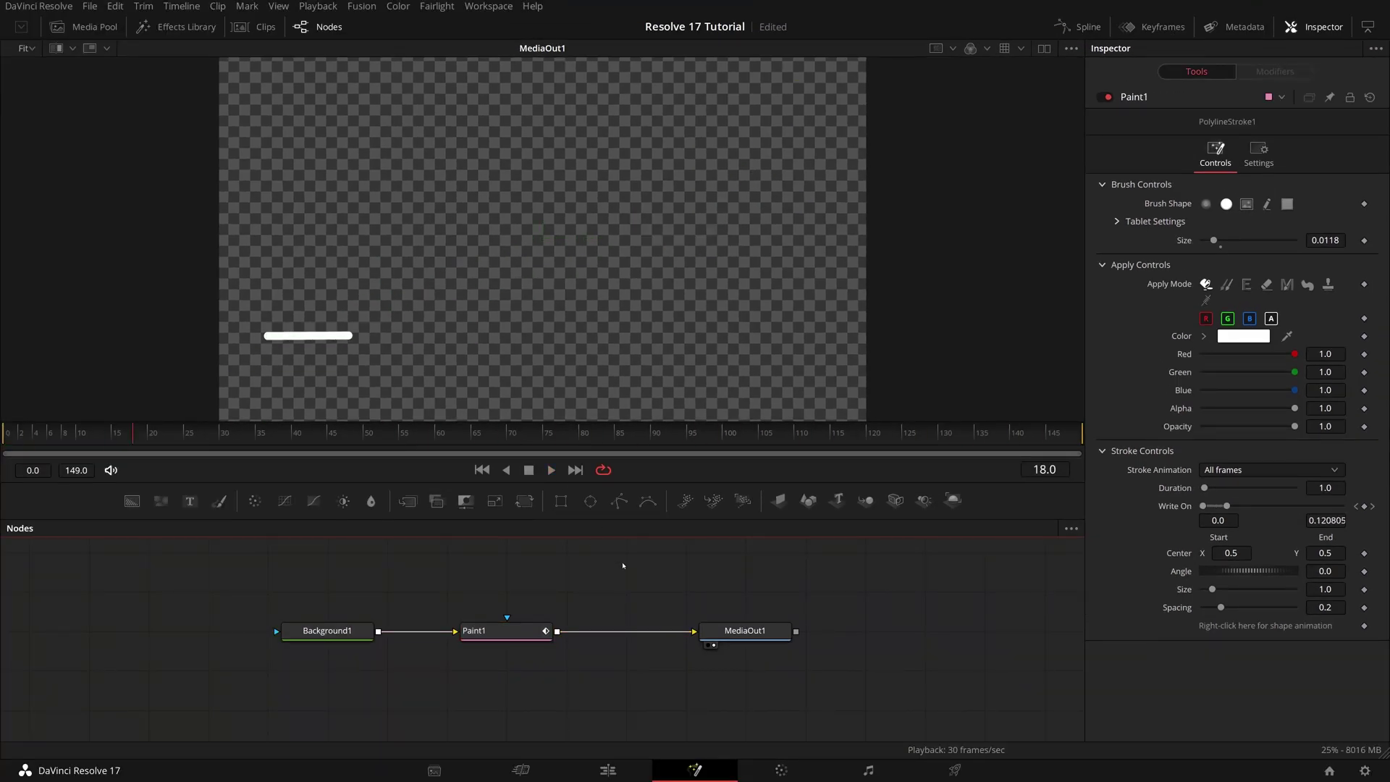
pyautogui.moveTo(190, 501)
pyautogui.mouseDown()
pyautogui.moveTo(534, 698)
pyautogui.moveTo(557, 632)
pyautogui.mouseUp()
pyautogui.moveTo(775, 634); pyautogui.dragTo(894, 634)
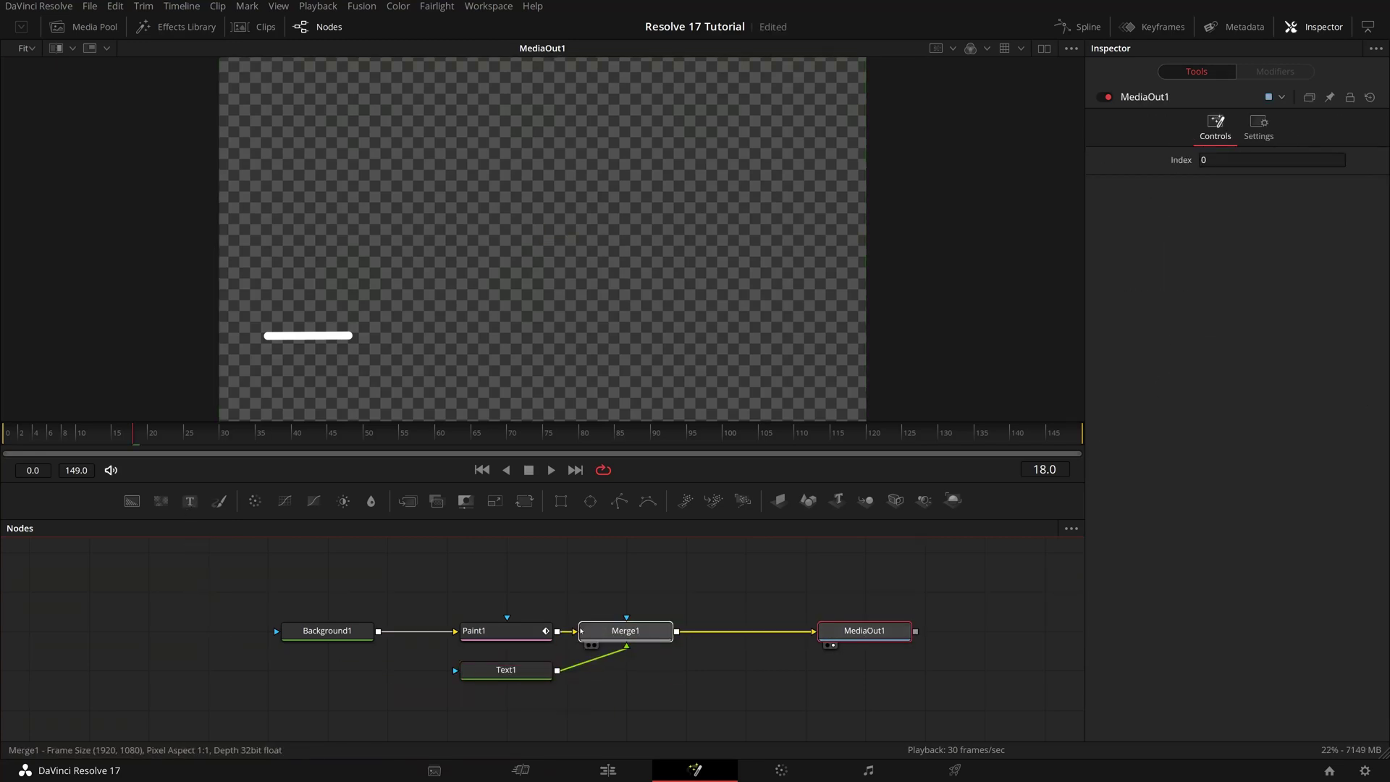
pyautogui.moveTo(625, 630); pyautogui.dragTo(686, 631)
# - Enter a ▶ glyph as Text1's text
pyautogui.click(506, 670)
pyautogui.click(1129, 234)
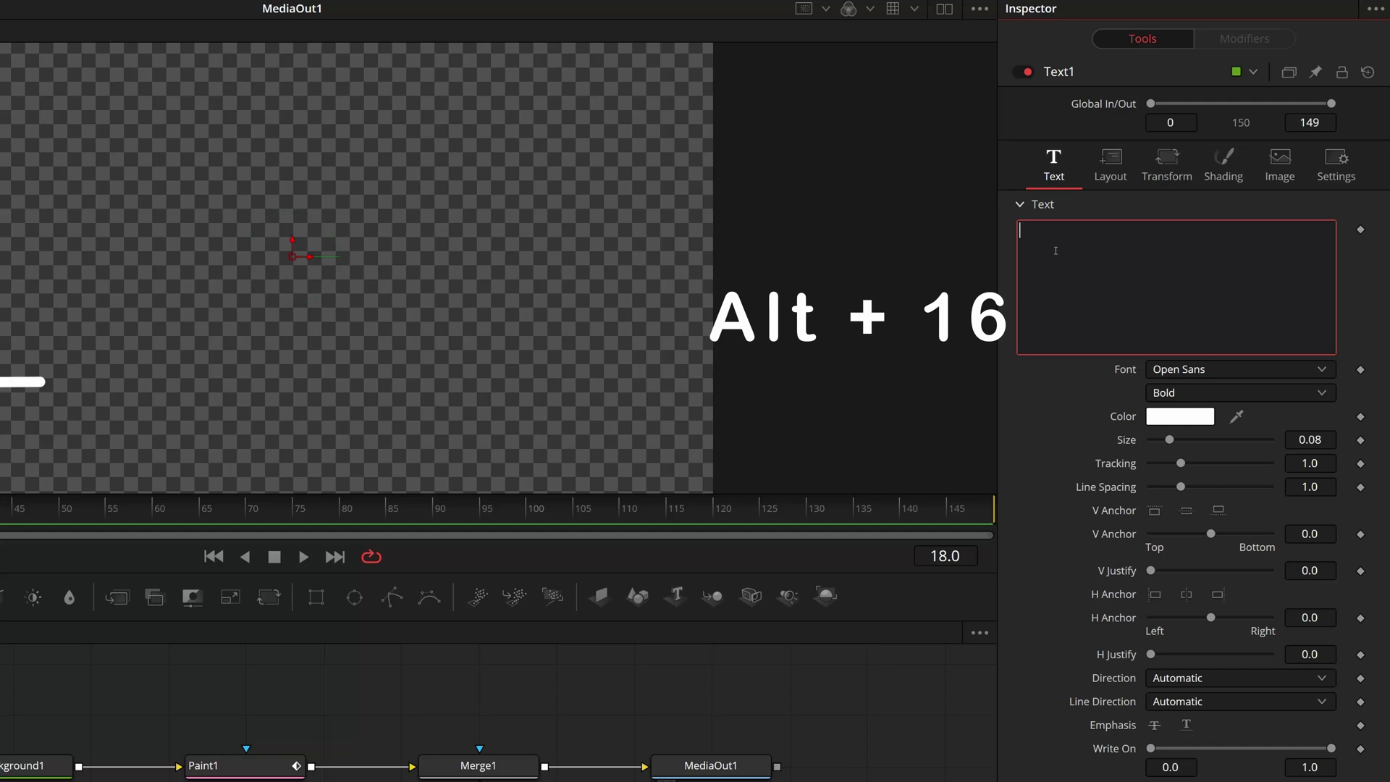
pyautogui.write('▶')
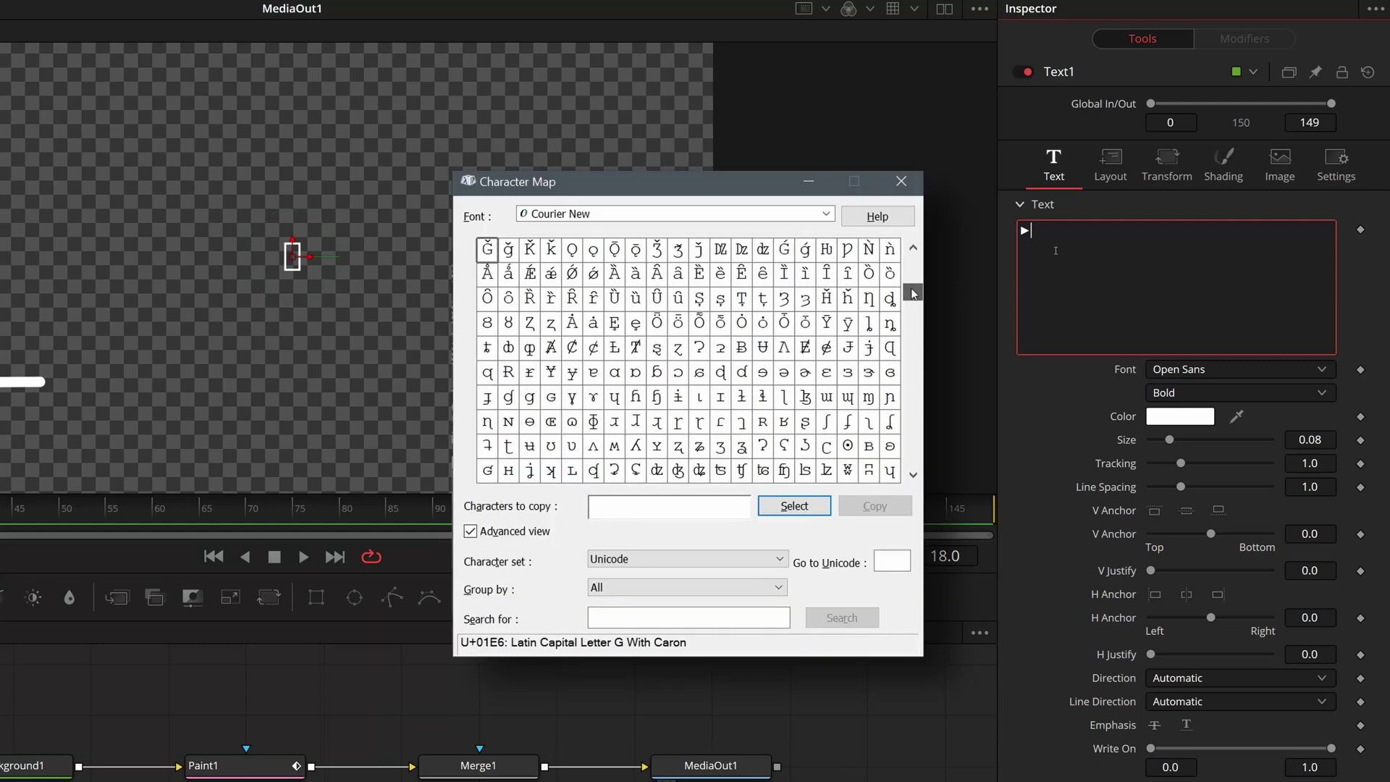
# - Select and copy U+25BA Black Right-Pointing Pointer in Character Map, then close it
pyautogui.moveTo(913, 293); pyautogui.dragTo(916, 432)
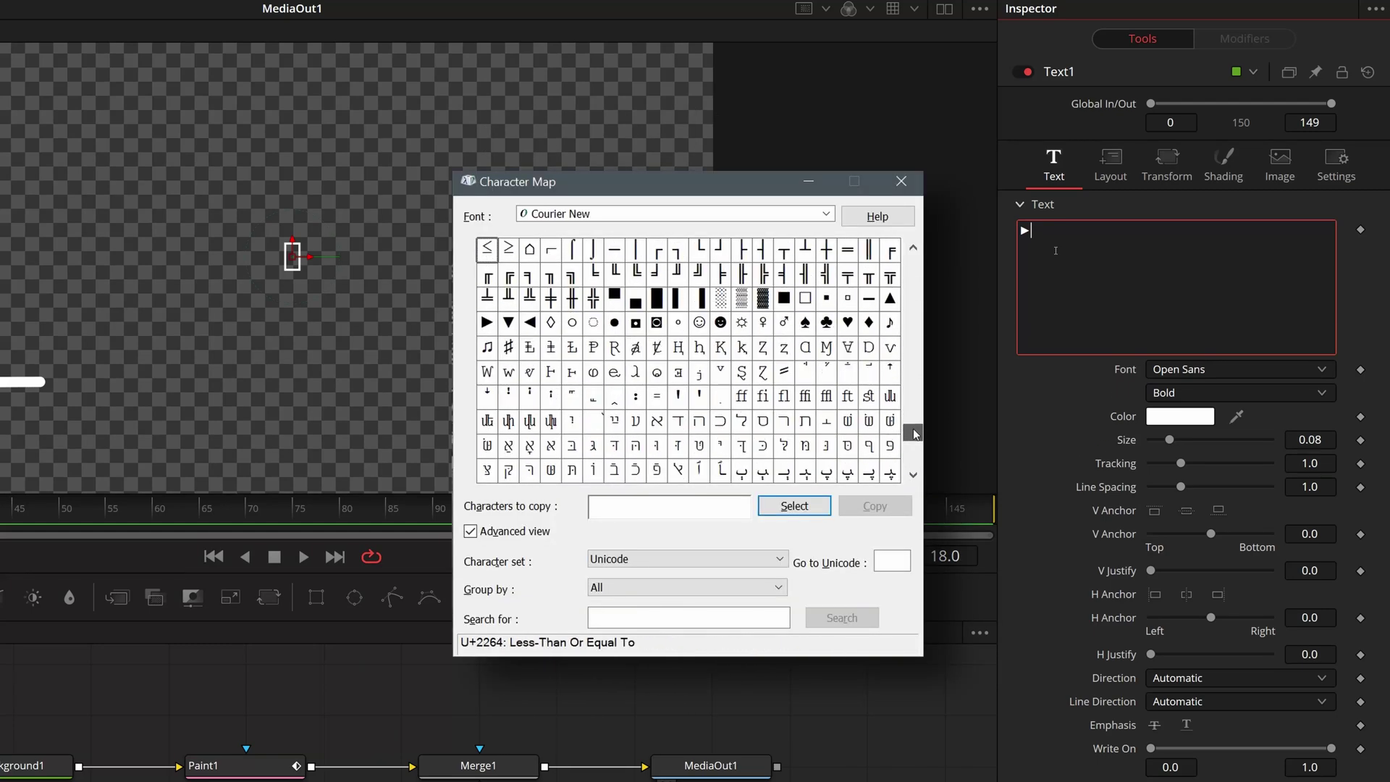
pyautogui.click(491, 326)
pyautogui.click(781, 507)
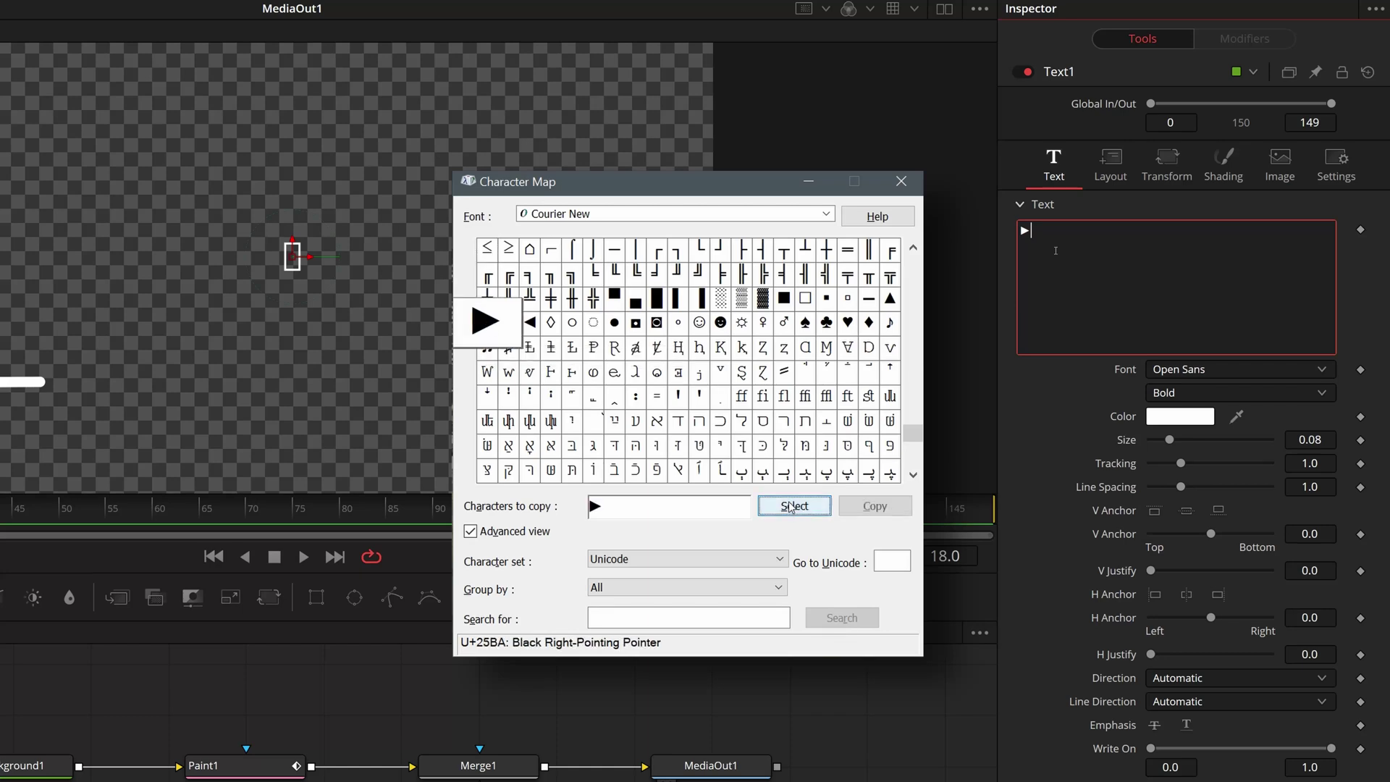
pyautogui.click(874, 507)
pyautogui.click(1056, 251)
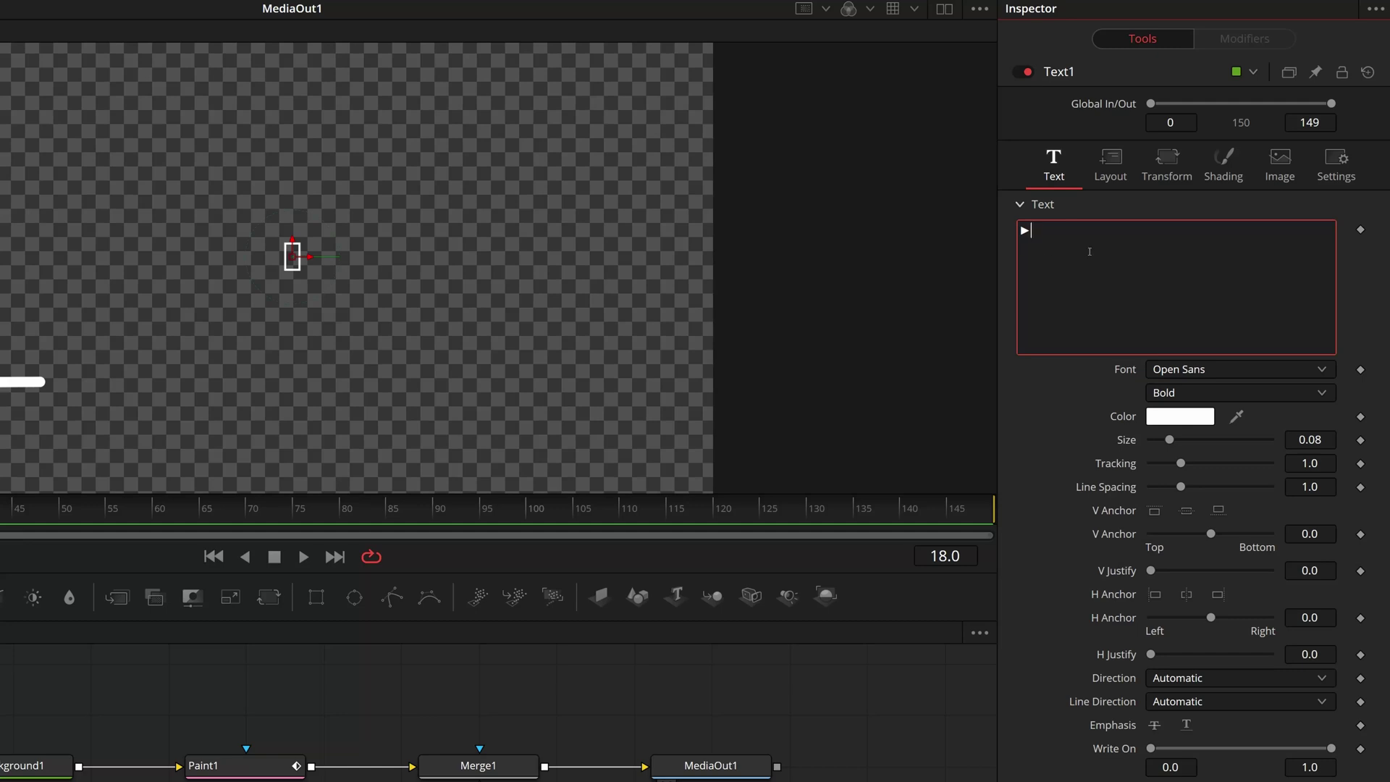
# - Set Text1's font to Courier New Bold
pyautogui.click(1301, 368)
pyautogui.scroll(10, 1223, 427)
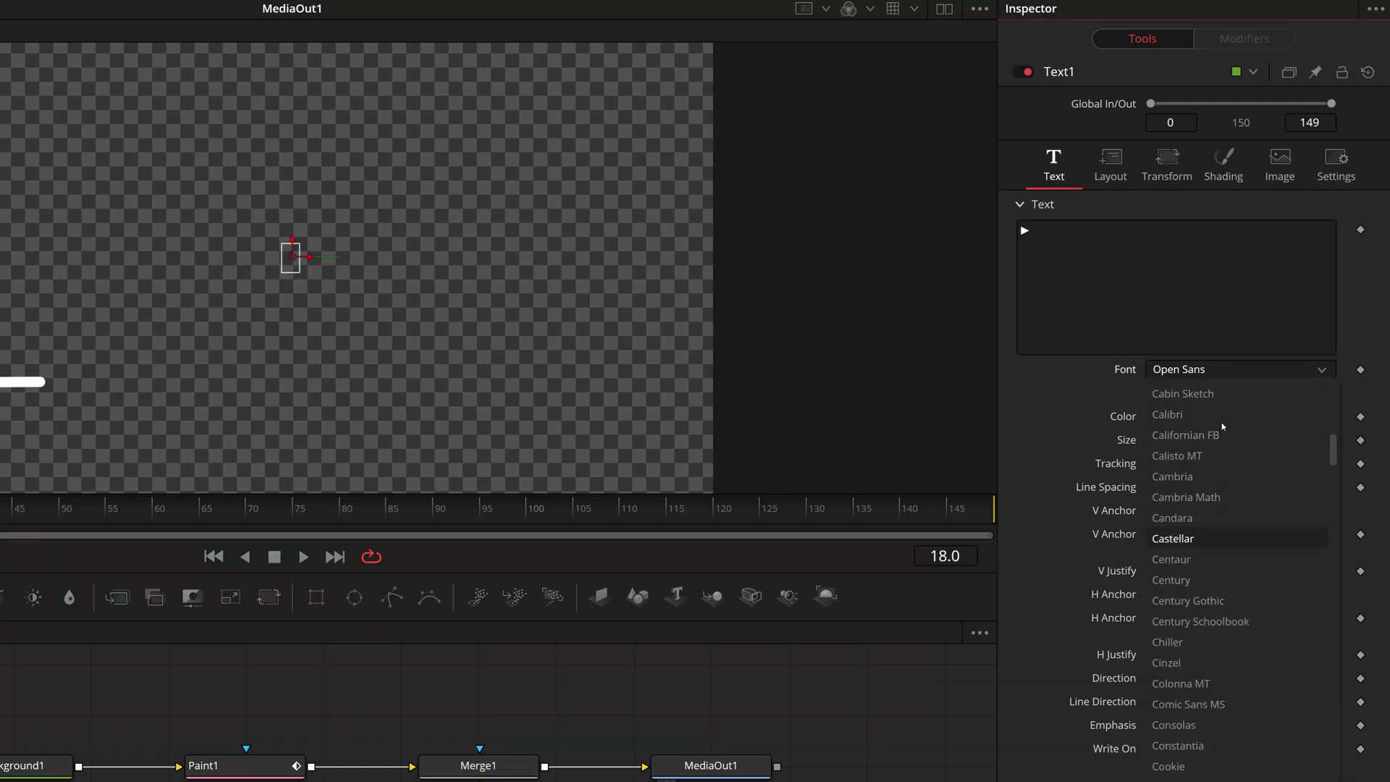
pyautogui.write('cou')
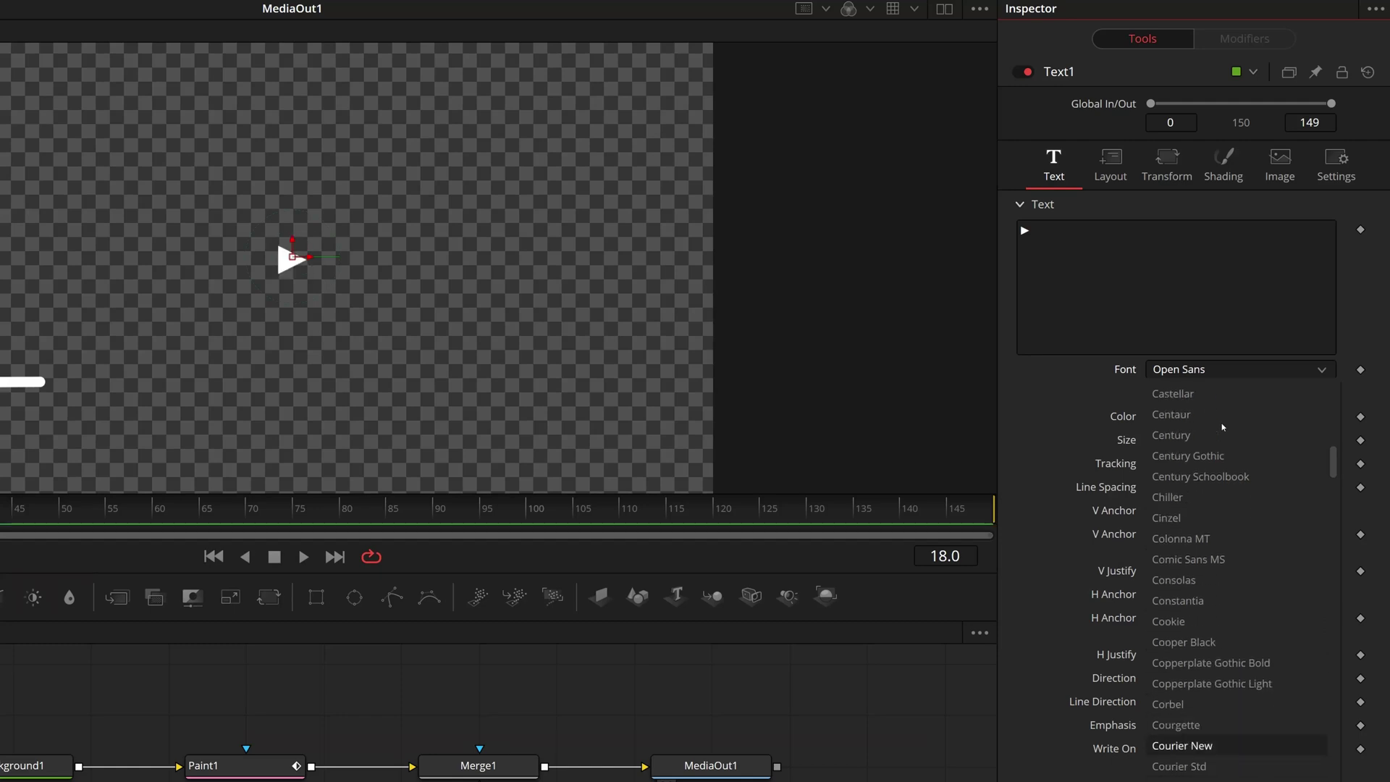
pyautogui.click(1185, 746)
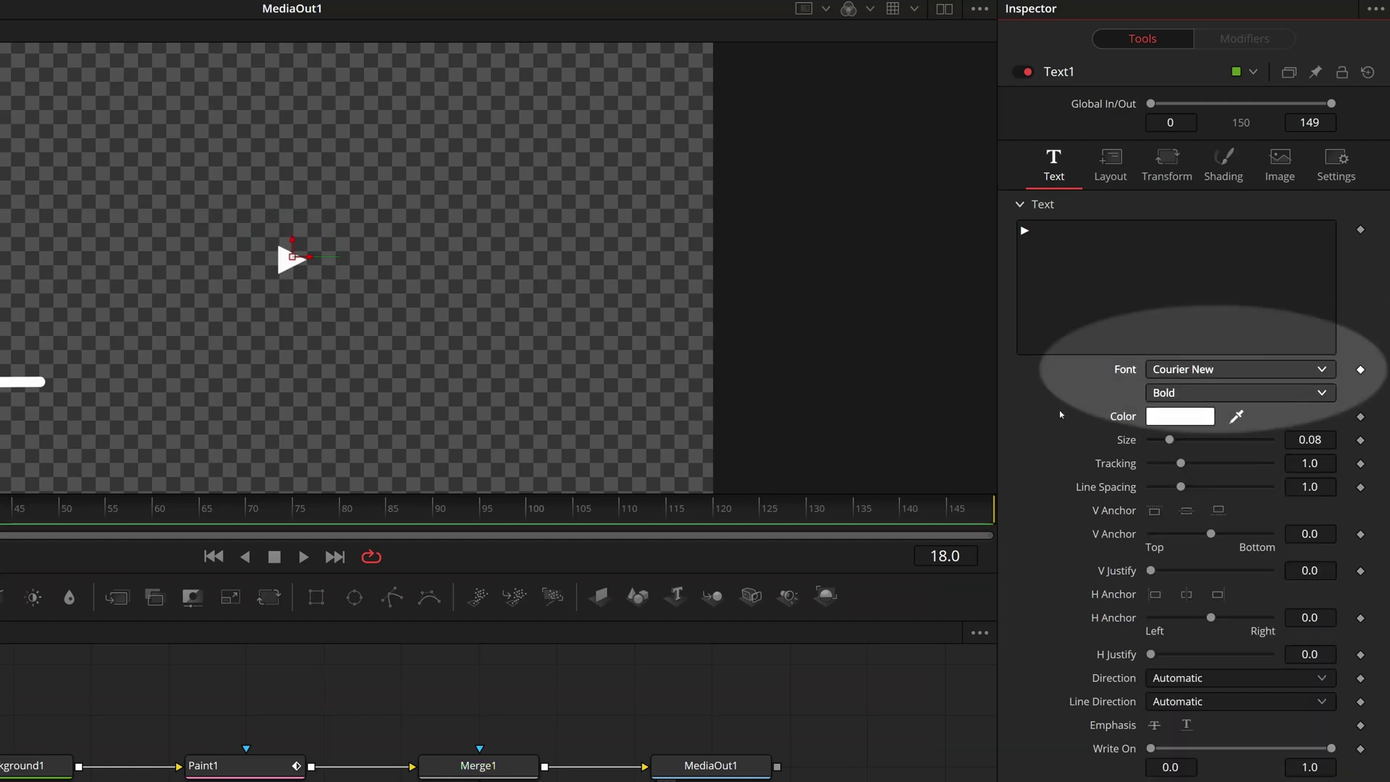
# - Change Text1's layout Type to Path and remove its default Text1Path
pyautogui.click(1110, 166)
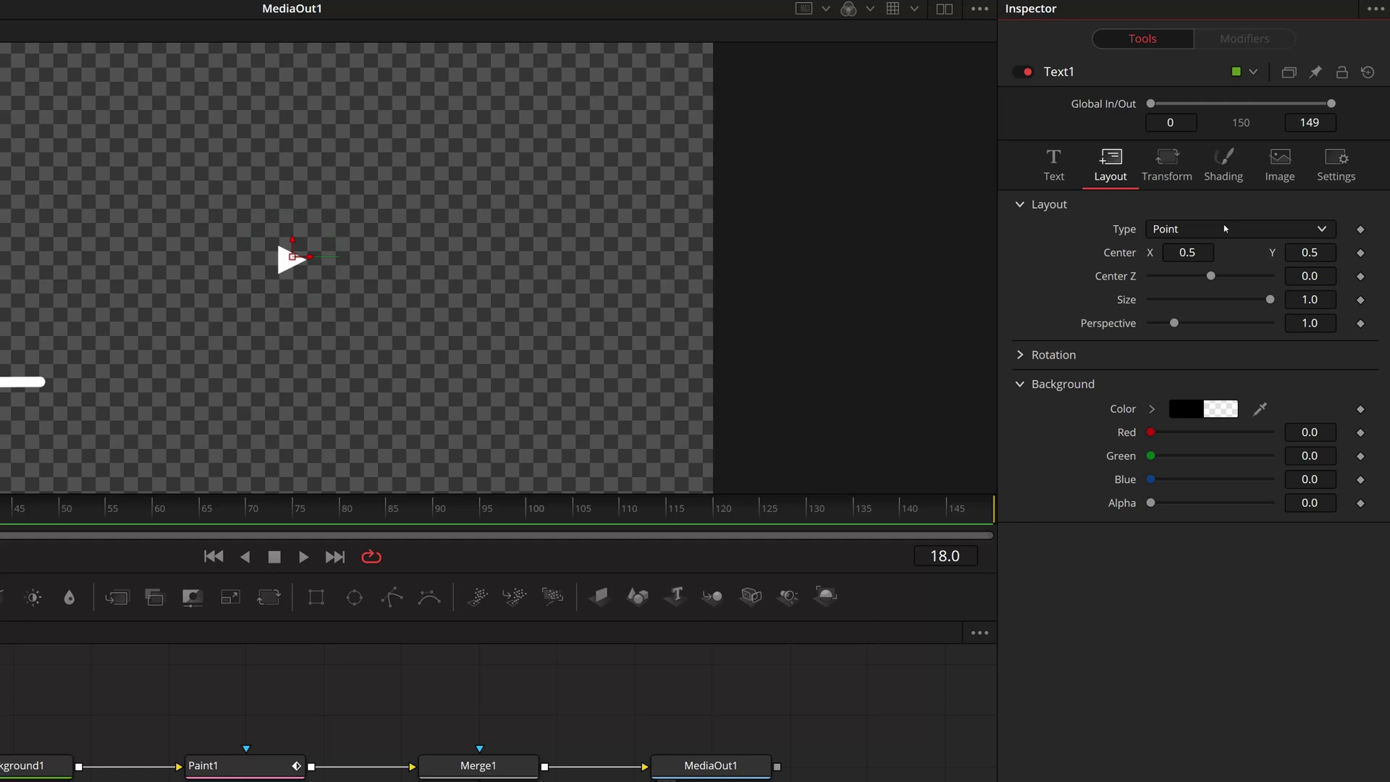
pyautogui.click(1225, 229)
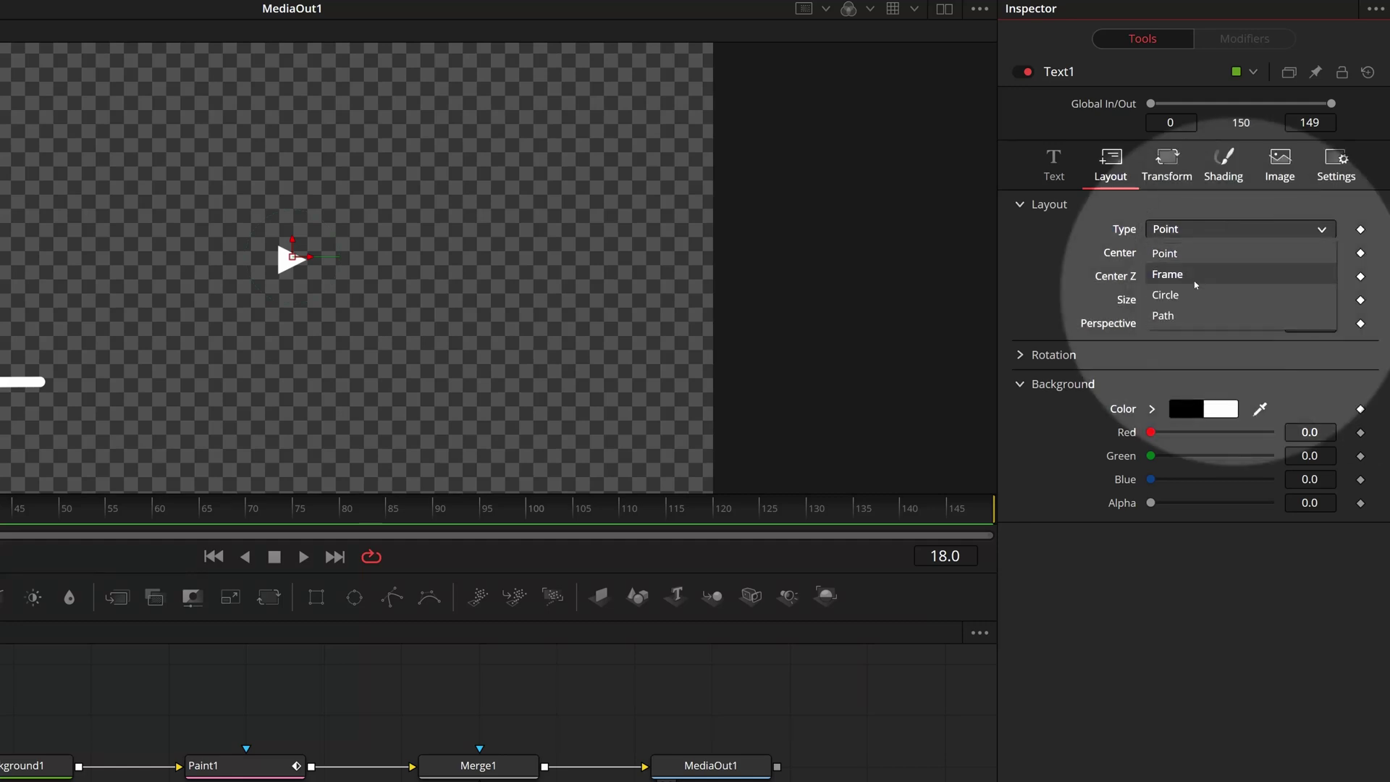
pyautogui.click(1165, 315)
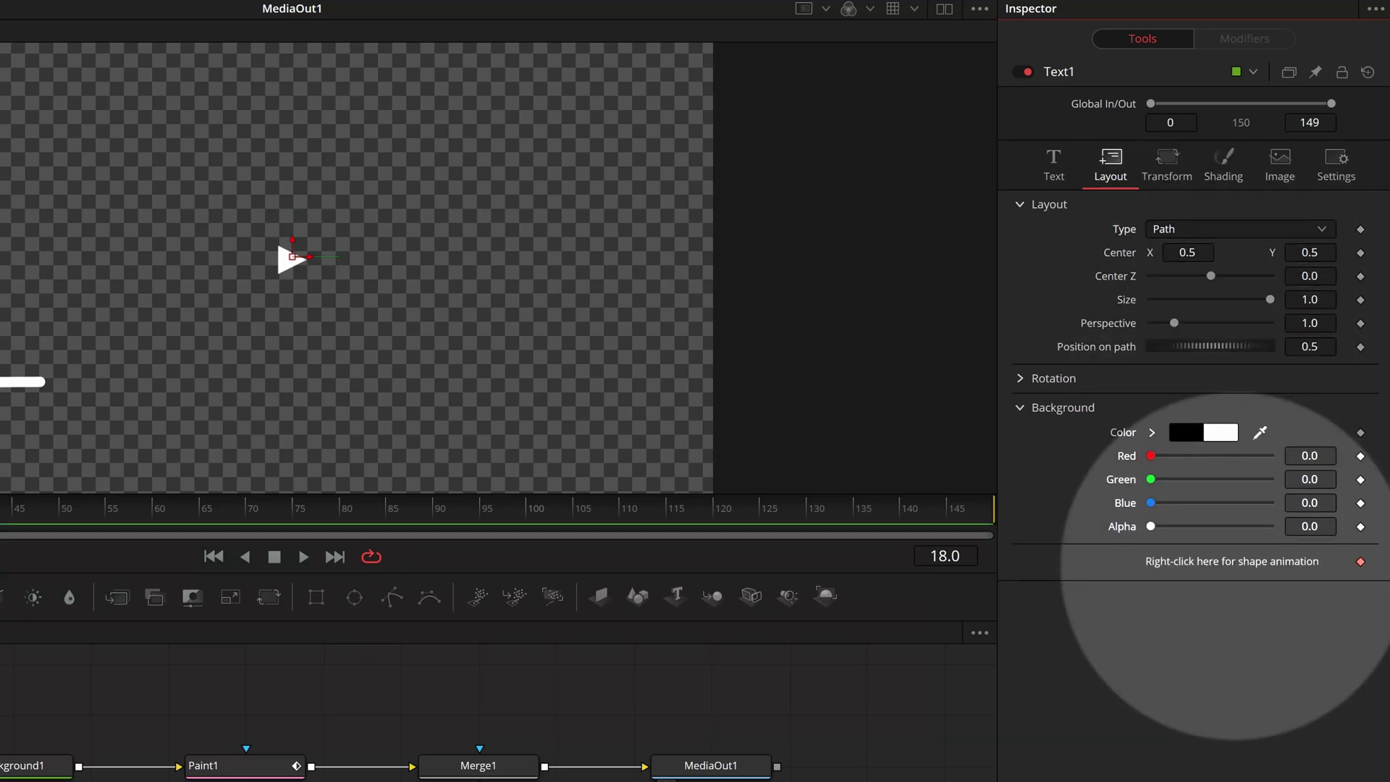
pyautogui.rightClick(1255, 566)
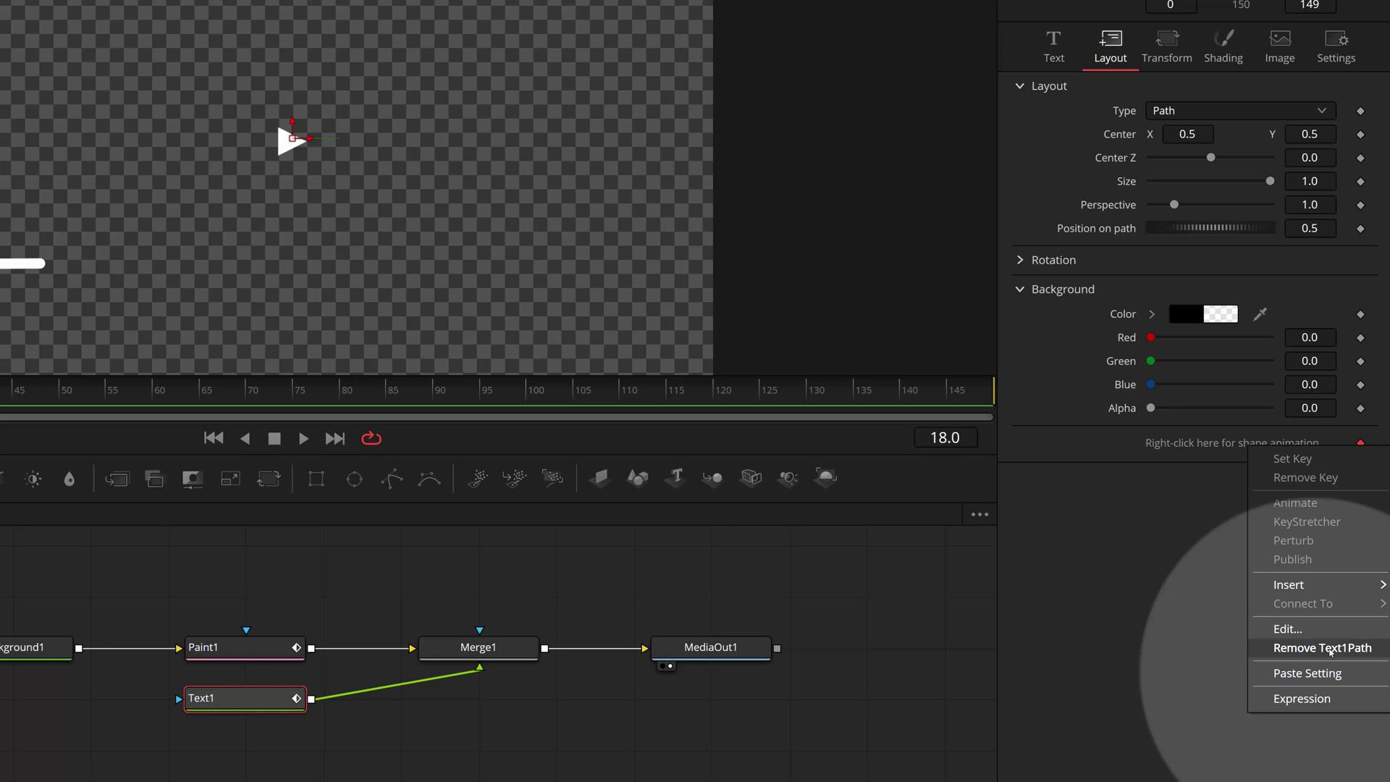
pyautogui.click(1330, 649)
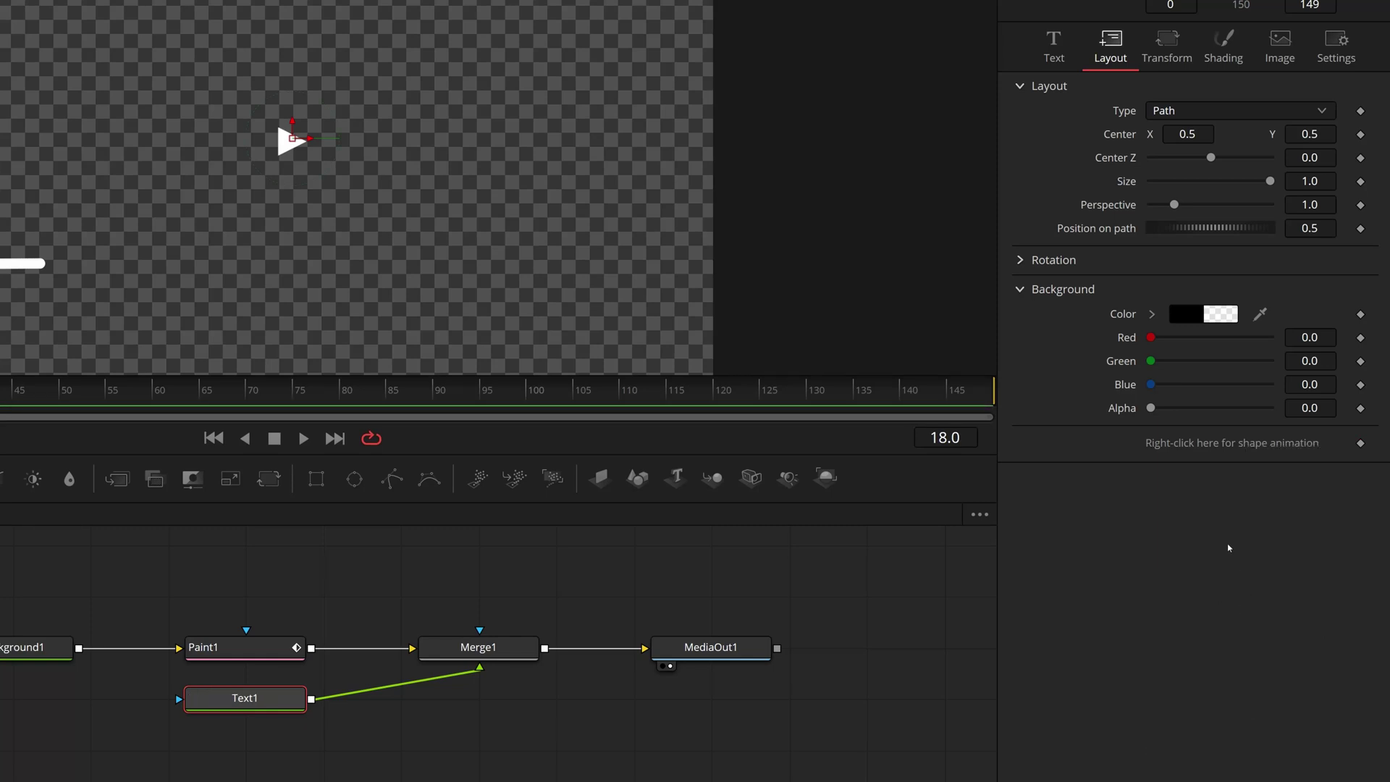
pyautogui.rightClick(1210, 447)
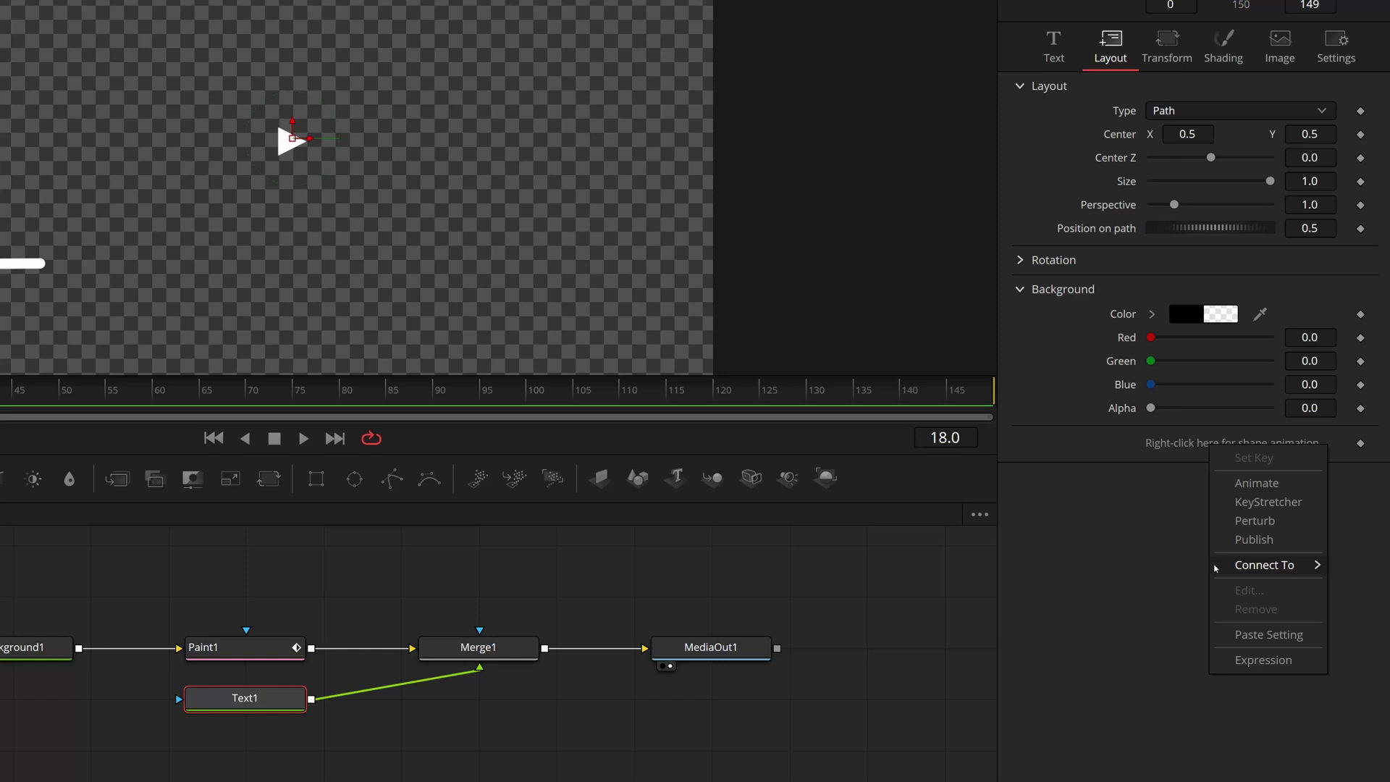
pyautogui.click(1110, 571)
# - Publish Paint1's PolylineStroke1 polyline from its Modifiers tab
pyautogui.click(266, 649)
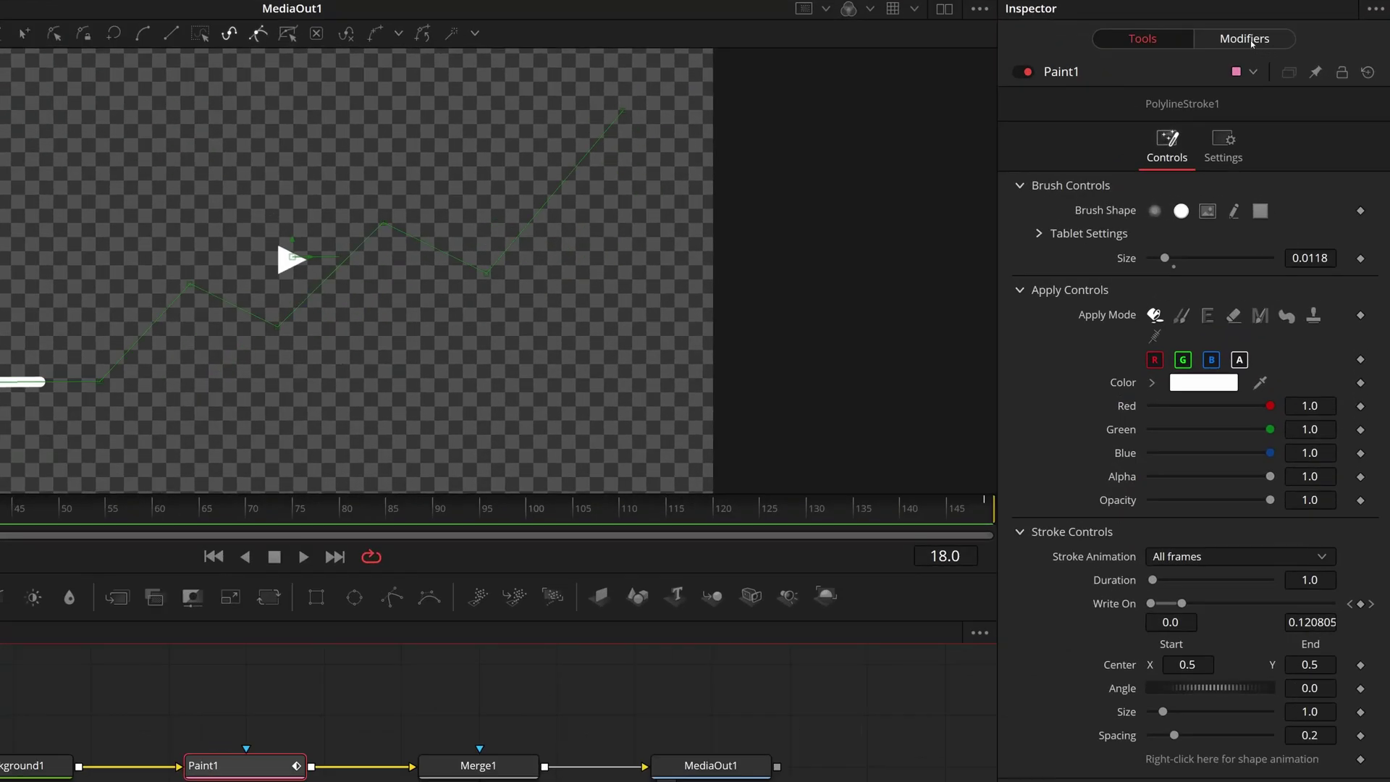
pyautogui.click(1252, 41)
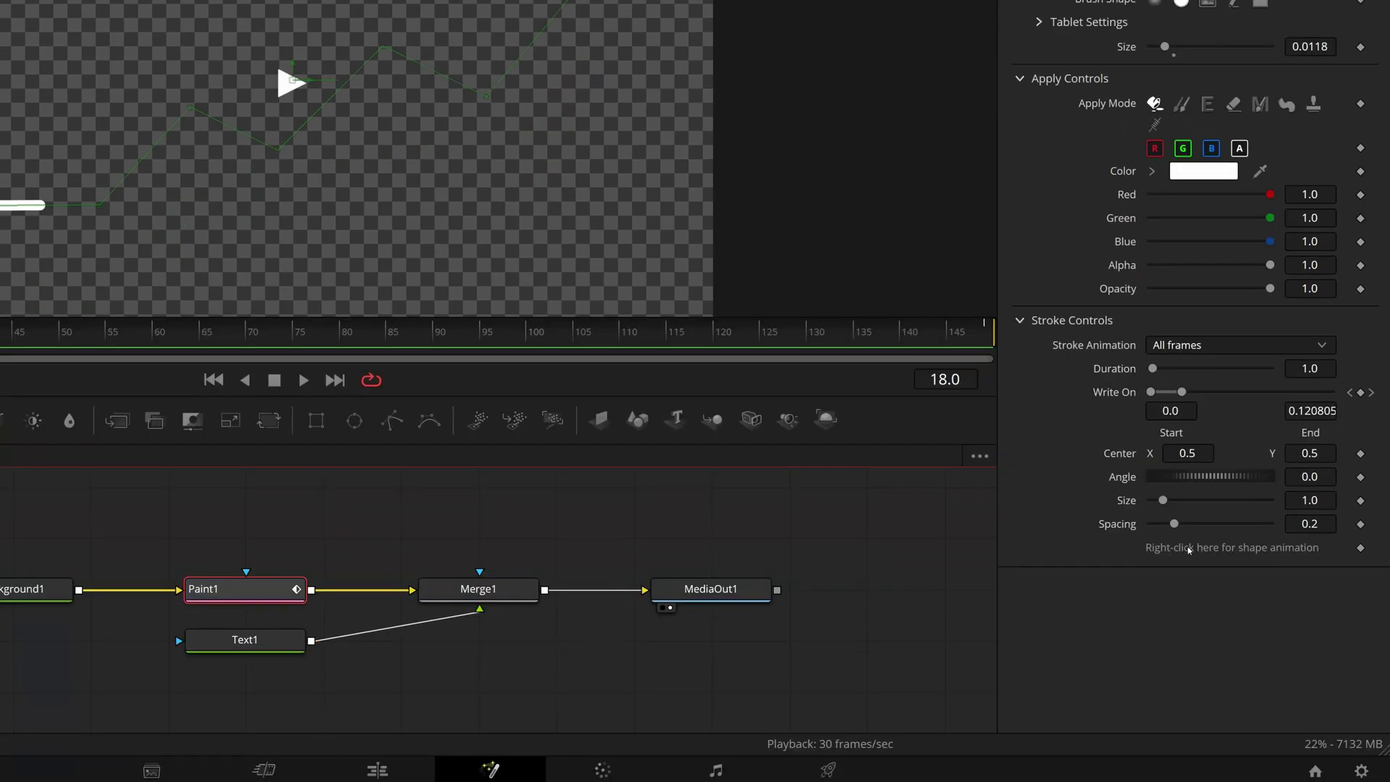
pyautogui.rightClick(1190, 725)
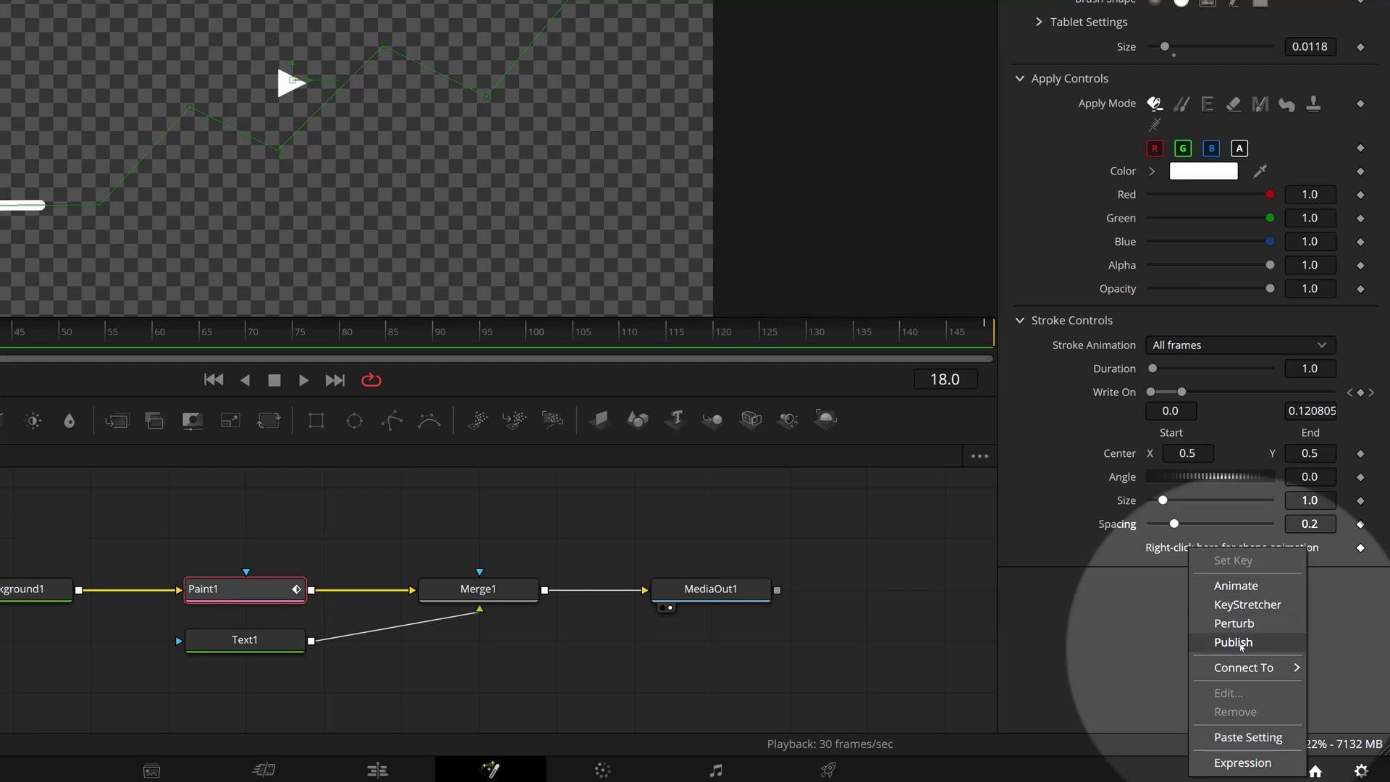
pyautogui.click(1241, 643)
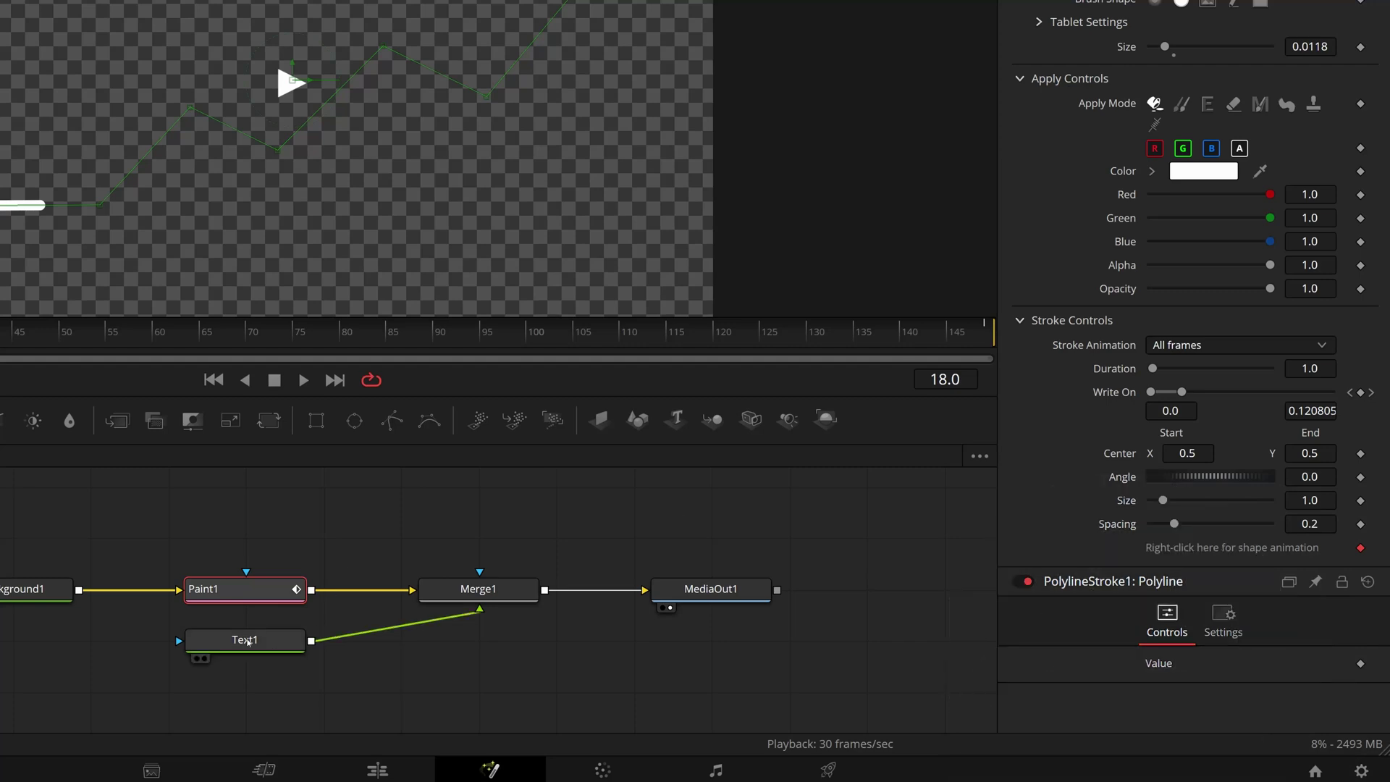
# - Connect Text1's path to PolylineStroke1: Polyline and slide the arrowhead along it
pyautogui.click(245, 639)
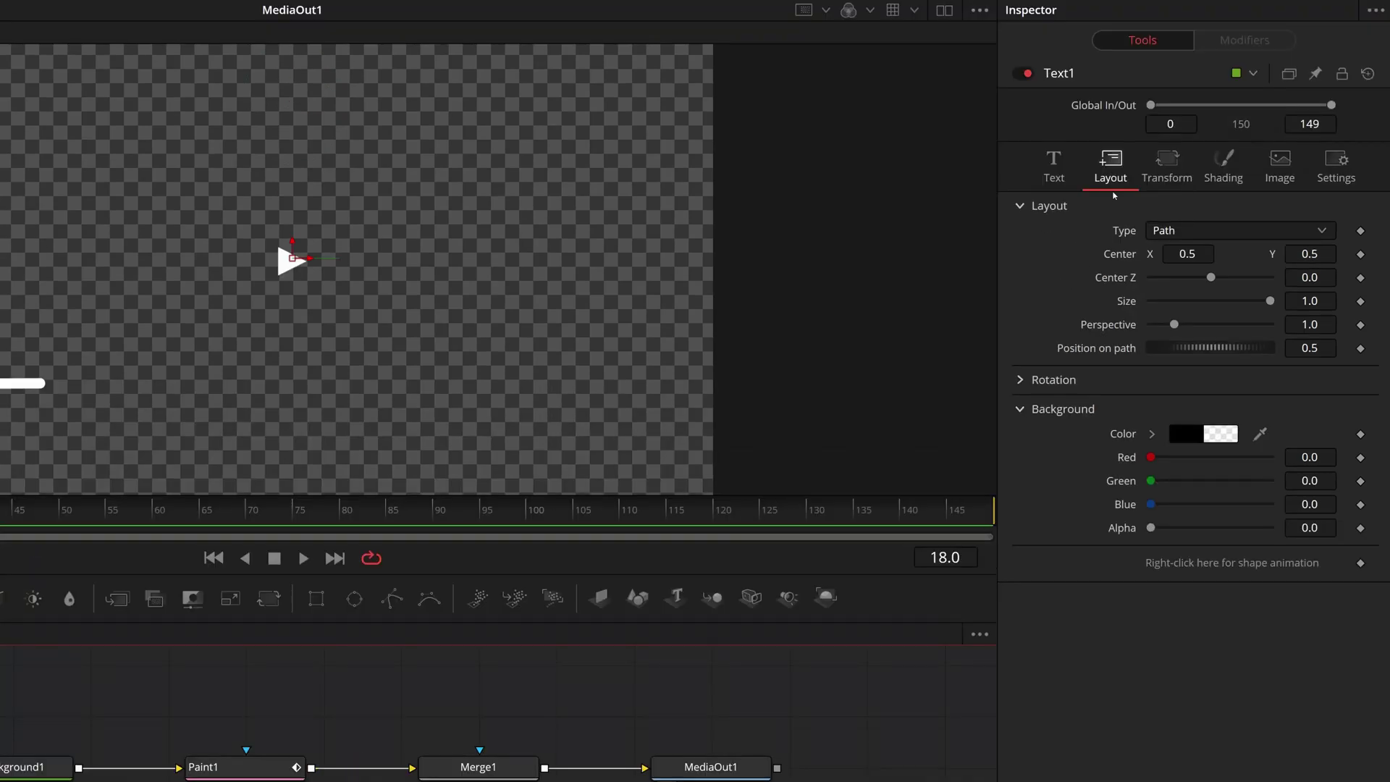
pyautogui.rightClick(1199, 561)
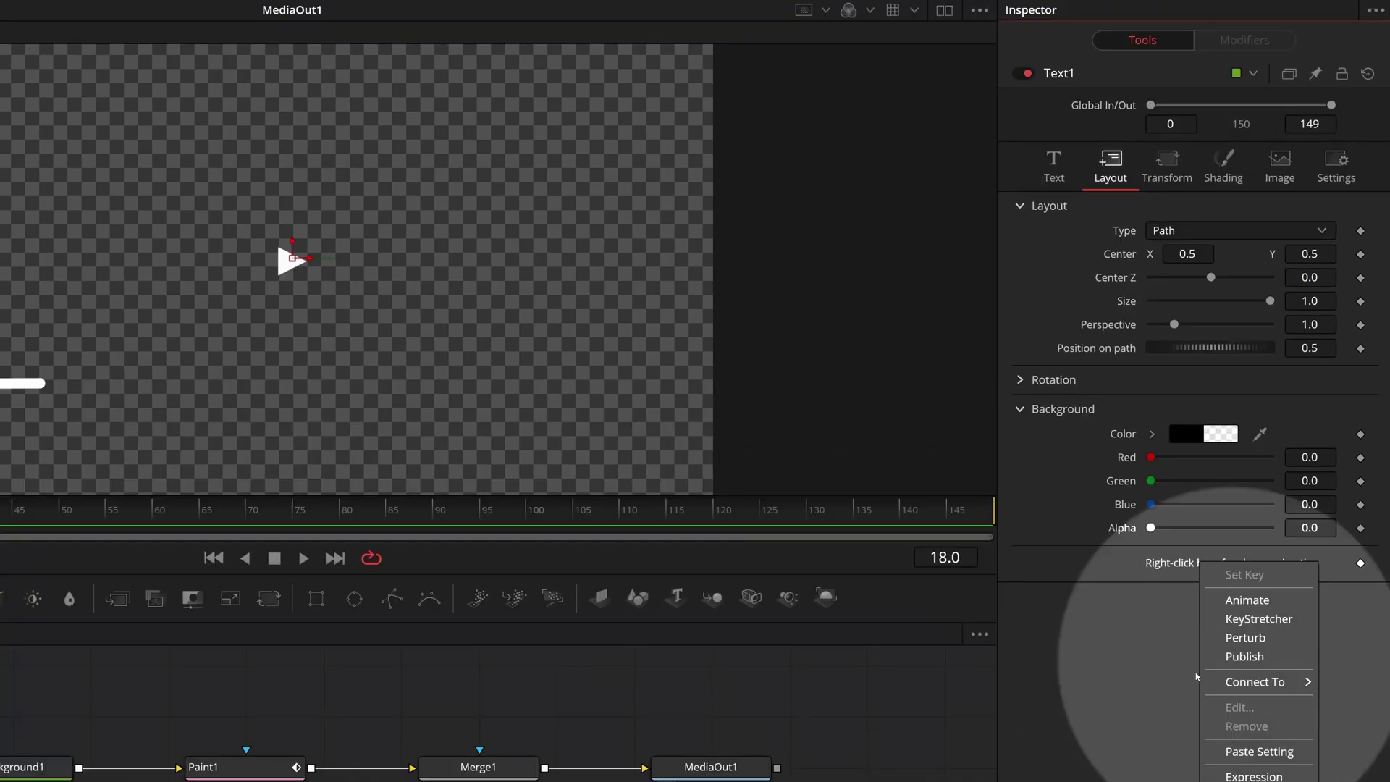
pyautogui.moveTo(1231, 682)
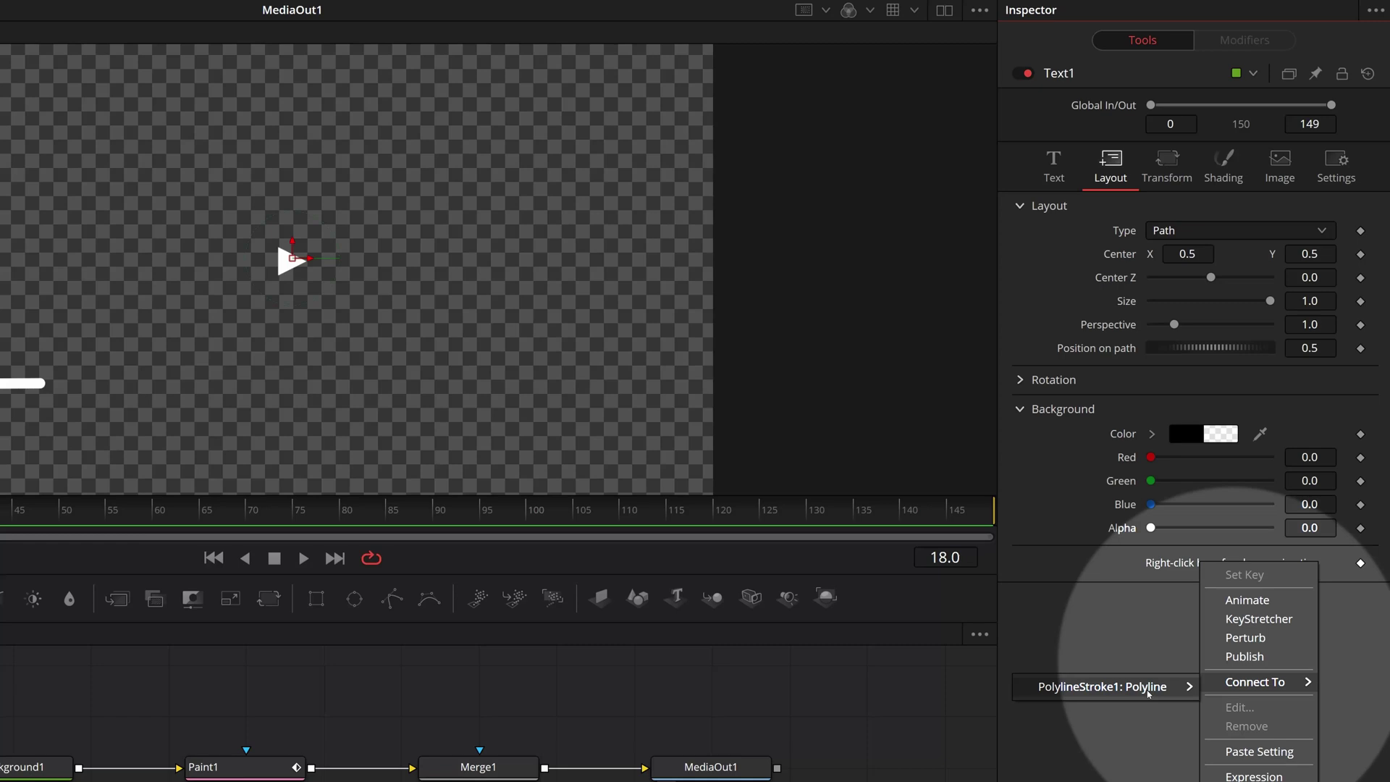
pyautogui.moveTo(1147, 689)
pyautogui.click(1232, 686)
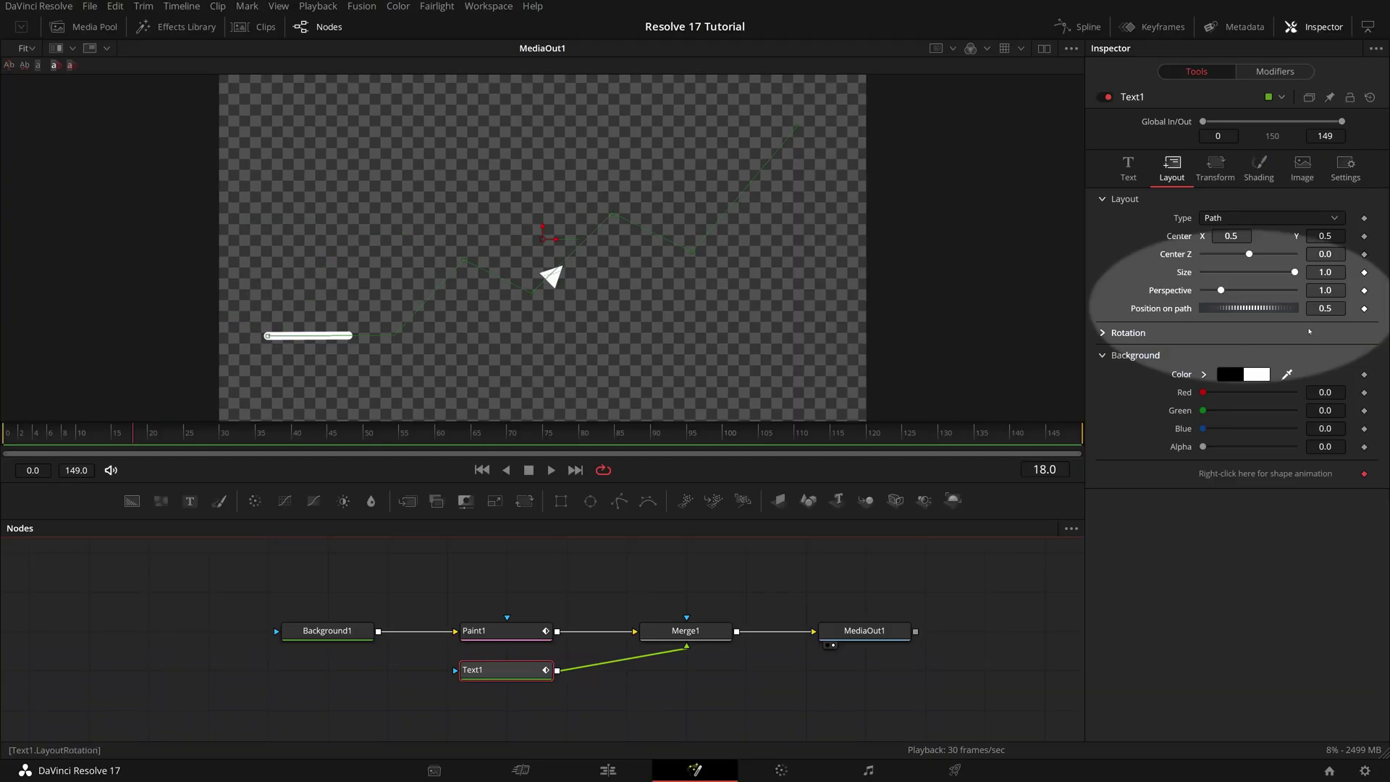
pyautogui.moveTo(1282, 309); pyautogui.dragTo(1294, 337)
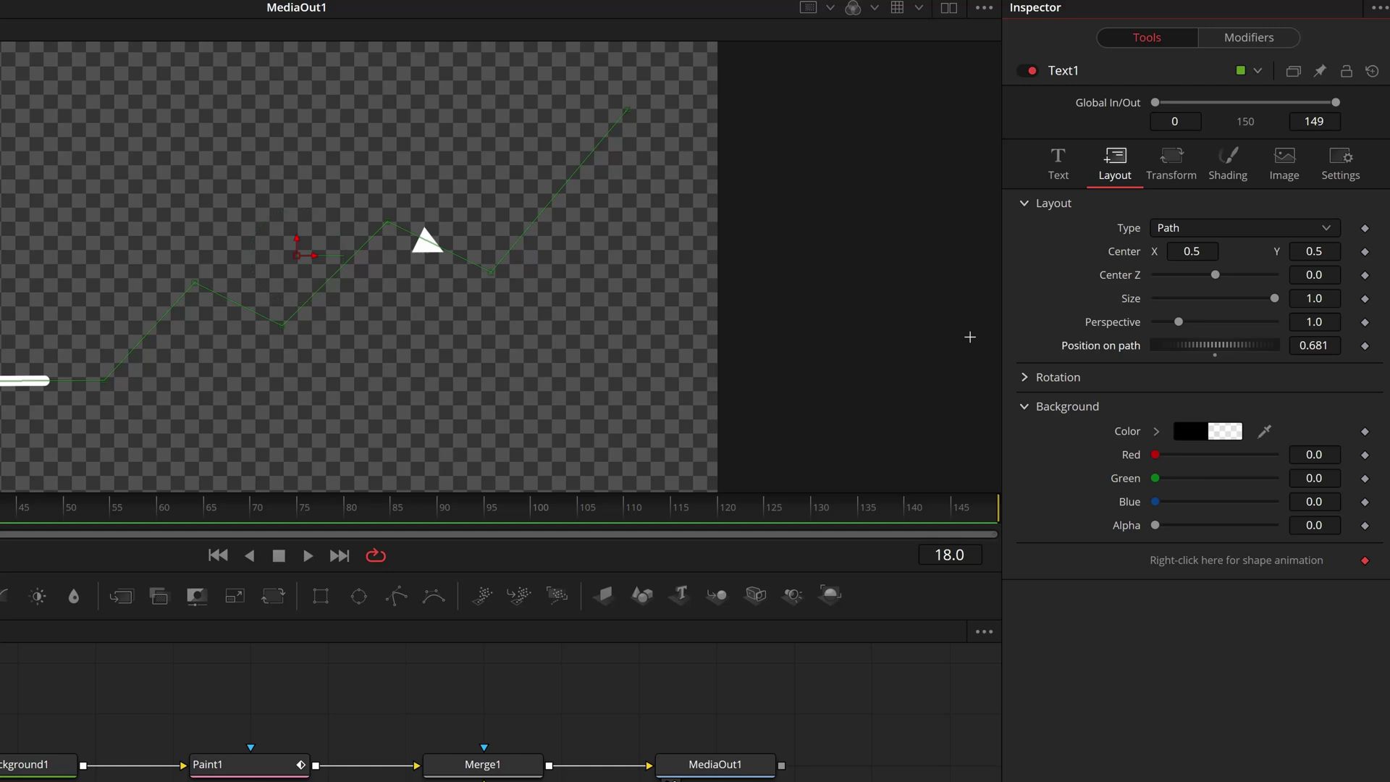
# - Set the glyph's character Size X and Y to 1.22 in the Transform settings
pyautogui.click(1172, 163)
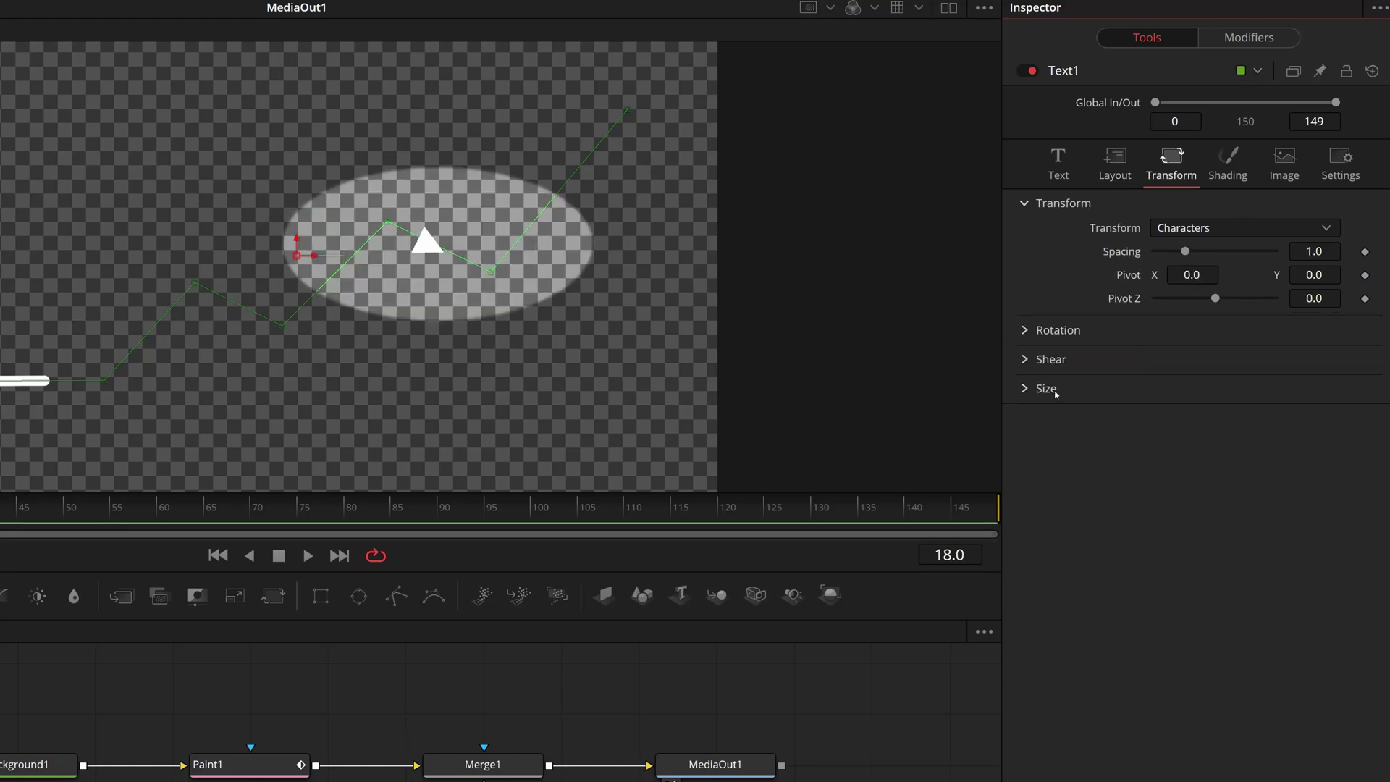
pyautogui.click(1026, 391)
pyautogui.moveTo(1179, 436); pyautogui.dragTo(1200, 443)
pyautogui.doubleClick(1314, 413)
pyautogui.write('1.22')
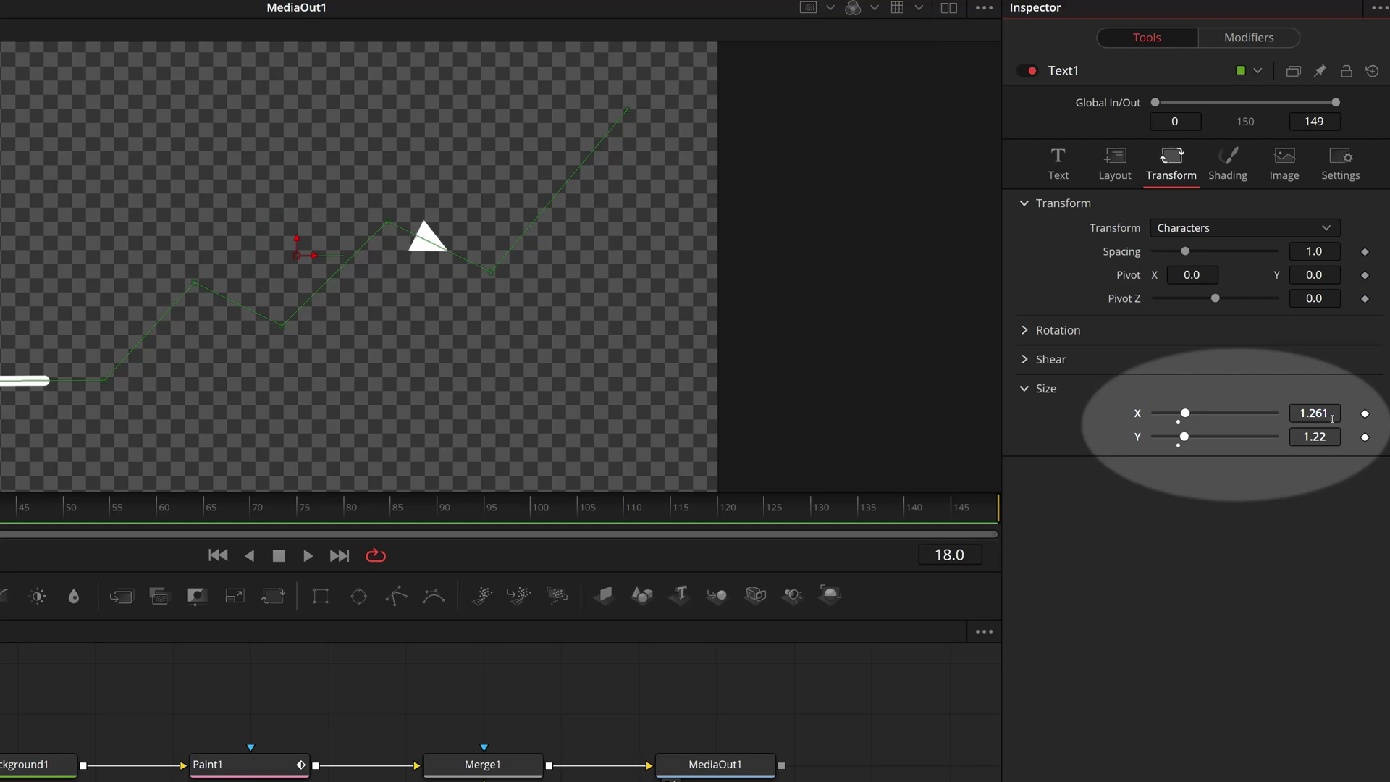
pyautogui.press('Tab')
pyautogui.press('Return')
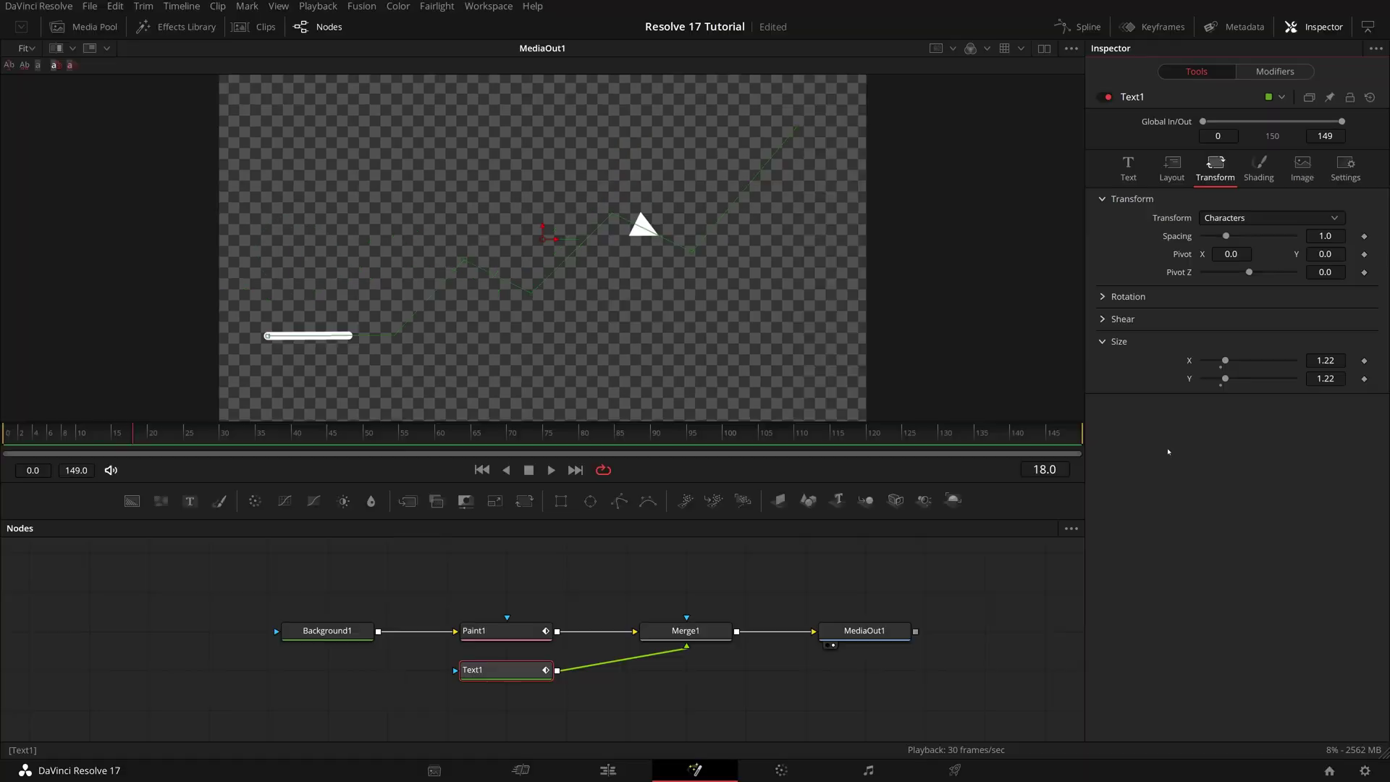
# - Keyframe Position on path at 0.0 on frame 0
pyautogui.click(1172, 168)
pyautogui.moveTo(1188, 309)
pyautogui.mouseDown()
pyautogui.moveTo(1274, 309)
pyautogui.moveTo(1130, 329)
pyautogui.moveTo(1188, 329)
pyautogui.mouseUp()
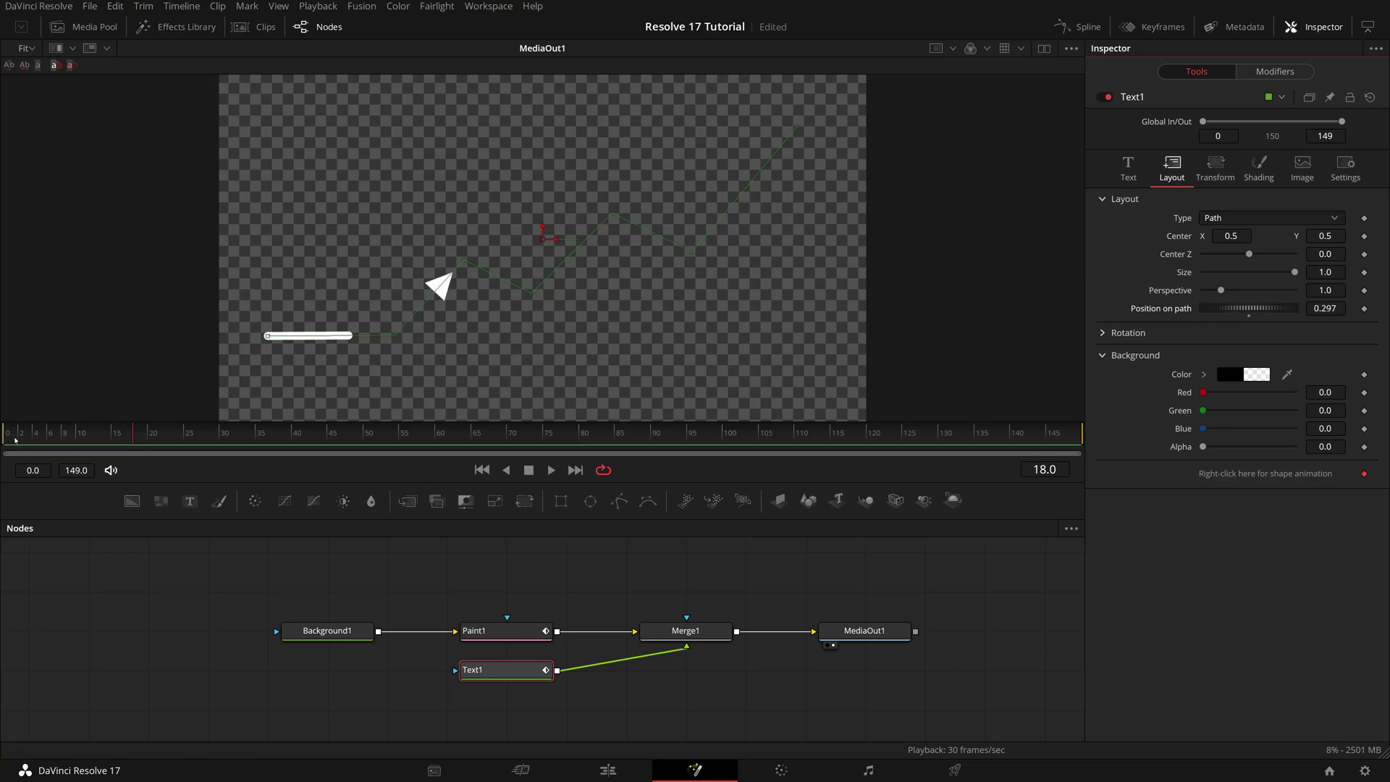
pyautogui.click(16, 439)
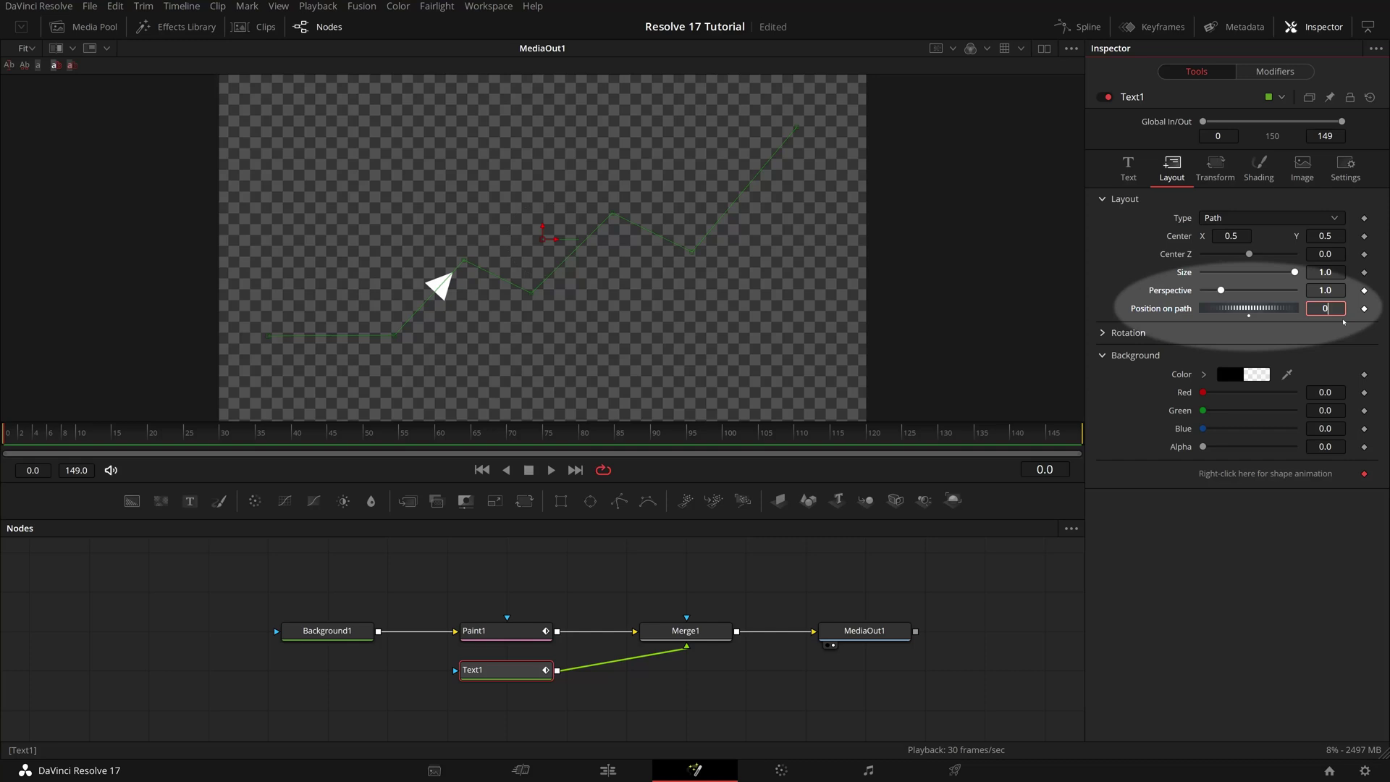
pyautogui.press('Tab')
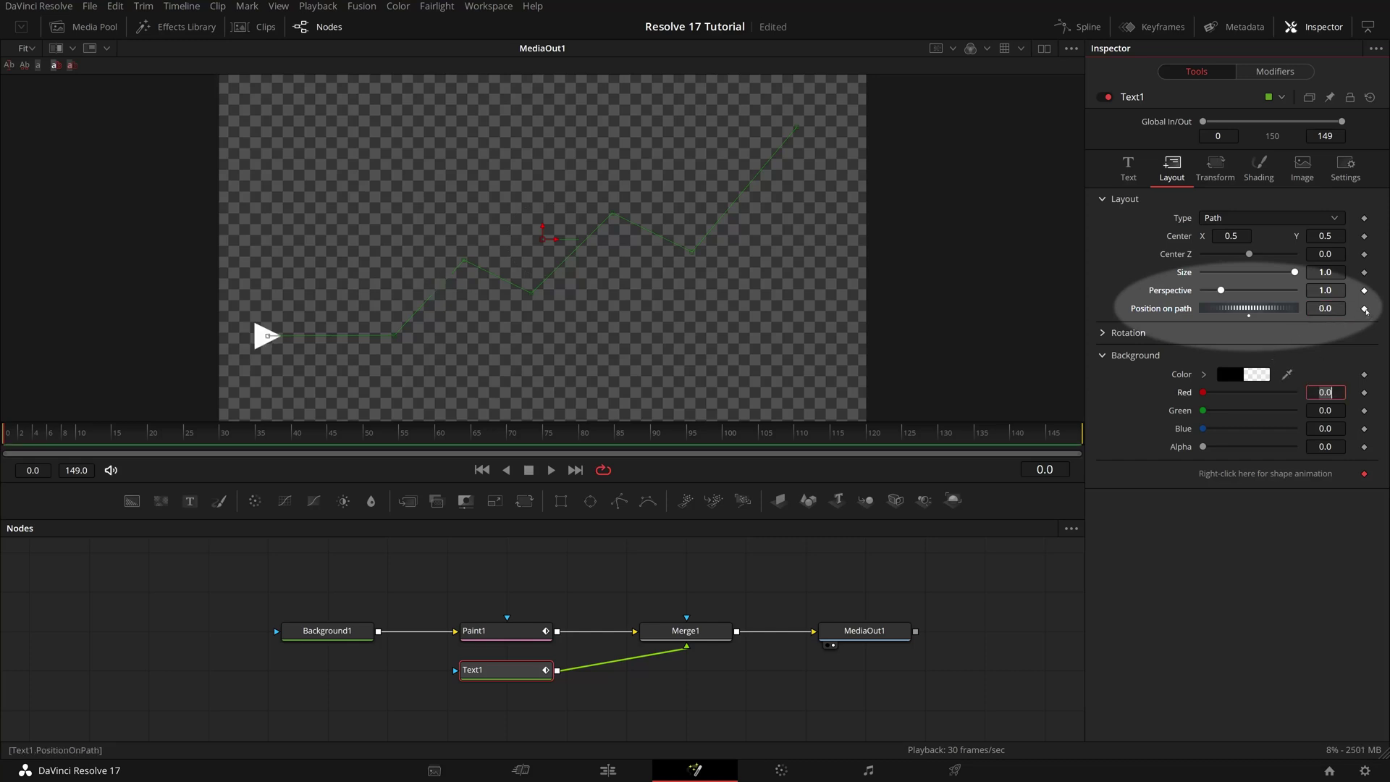
pyautogui.click(1365, 309)
# - Set Position on path to 1.0 at frame 149, then play from the first keyframe
pyautogui.click(1078, 438)
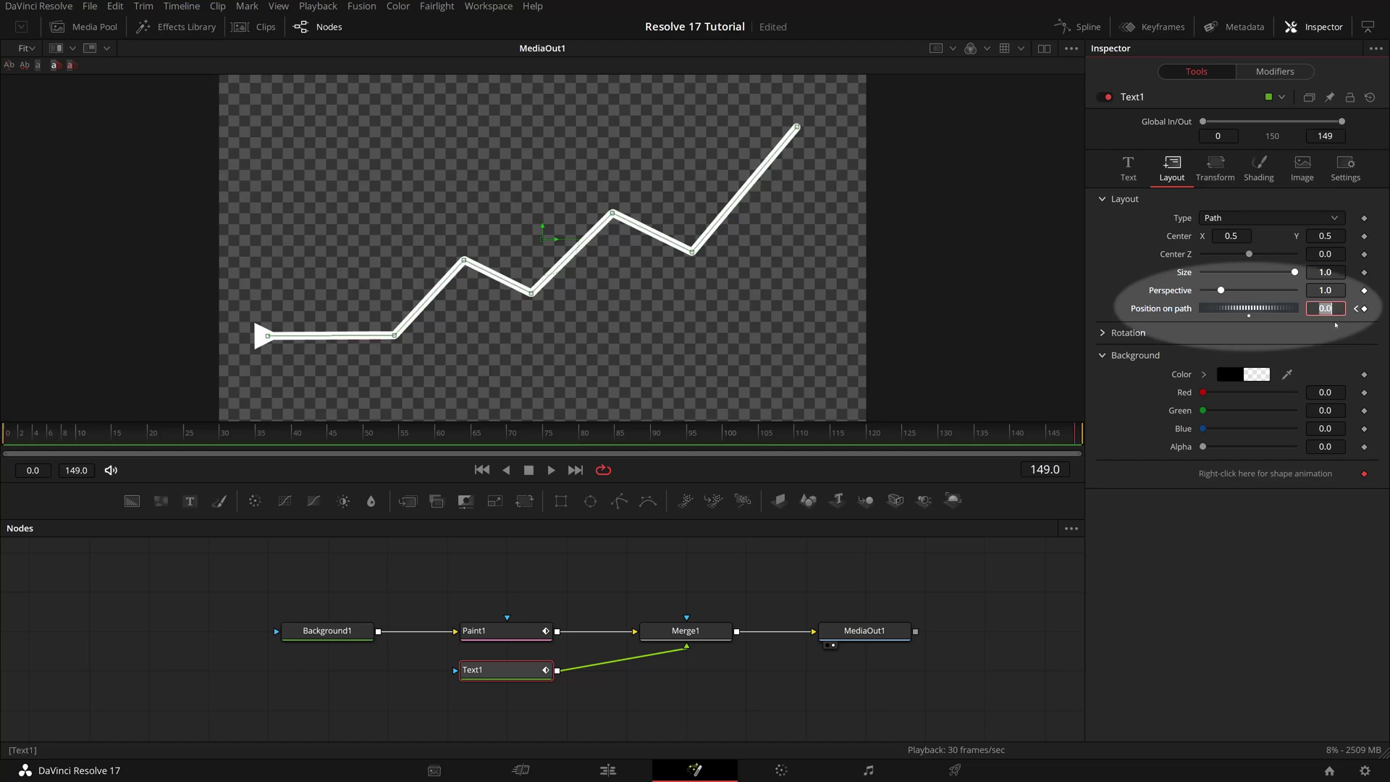
pyautogui.write('1')
pyautogui.press('Tab')
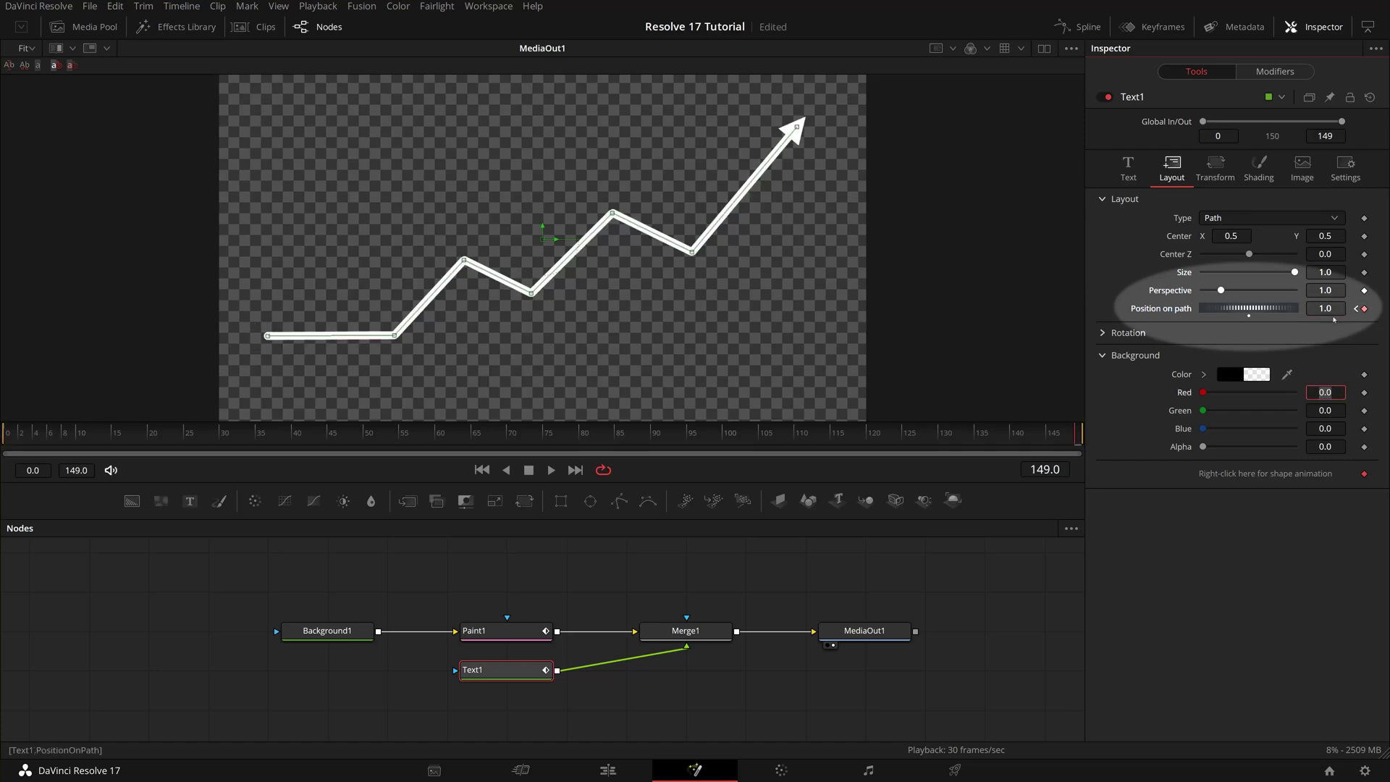
pyautogui.click(1356, 310)
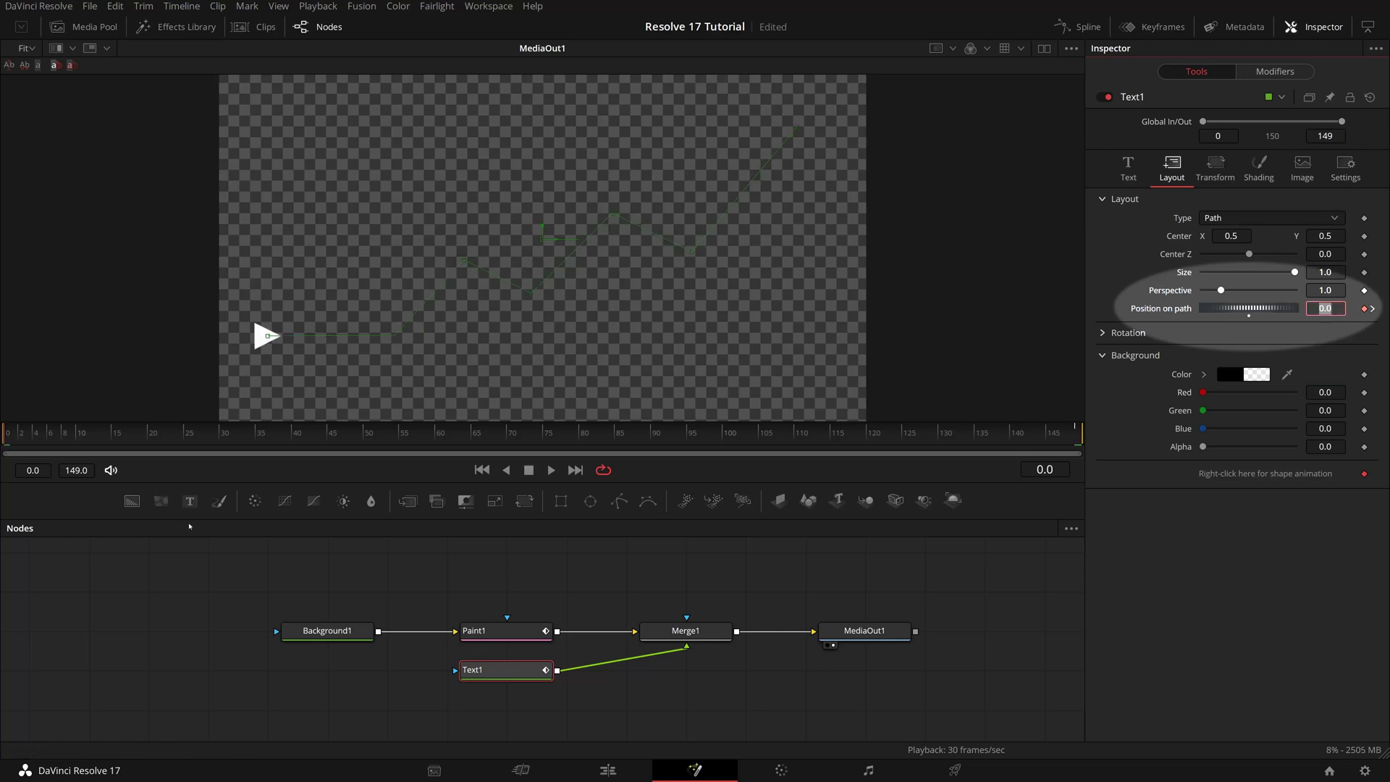
pyautogui.click(518, 535)
pyautogui.press('space')
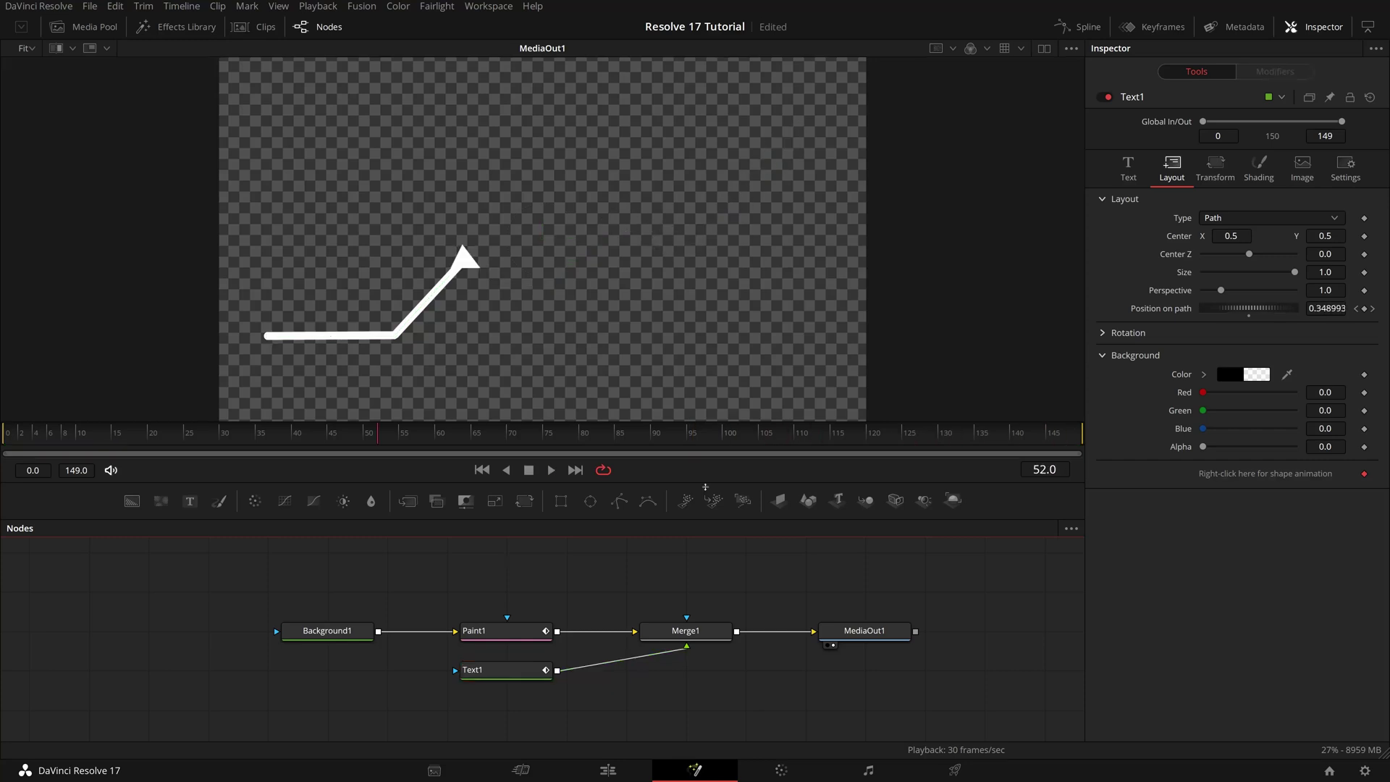
# - Select Paint1 at frame 76 and smooth one corner point of the zigzag
pyautogui.moveTo(567, 443); pyautogui.dragTo(551, 437)
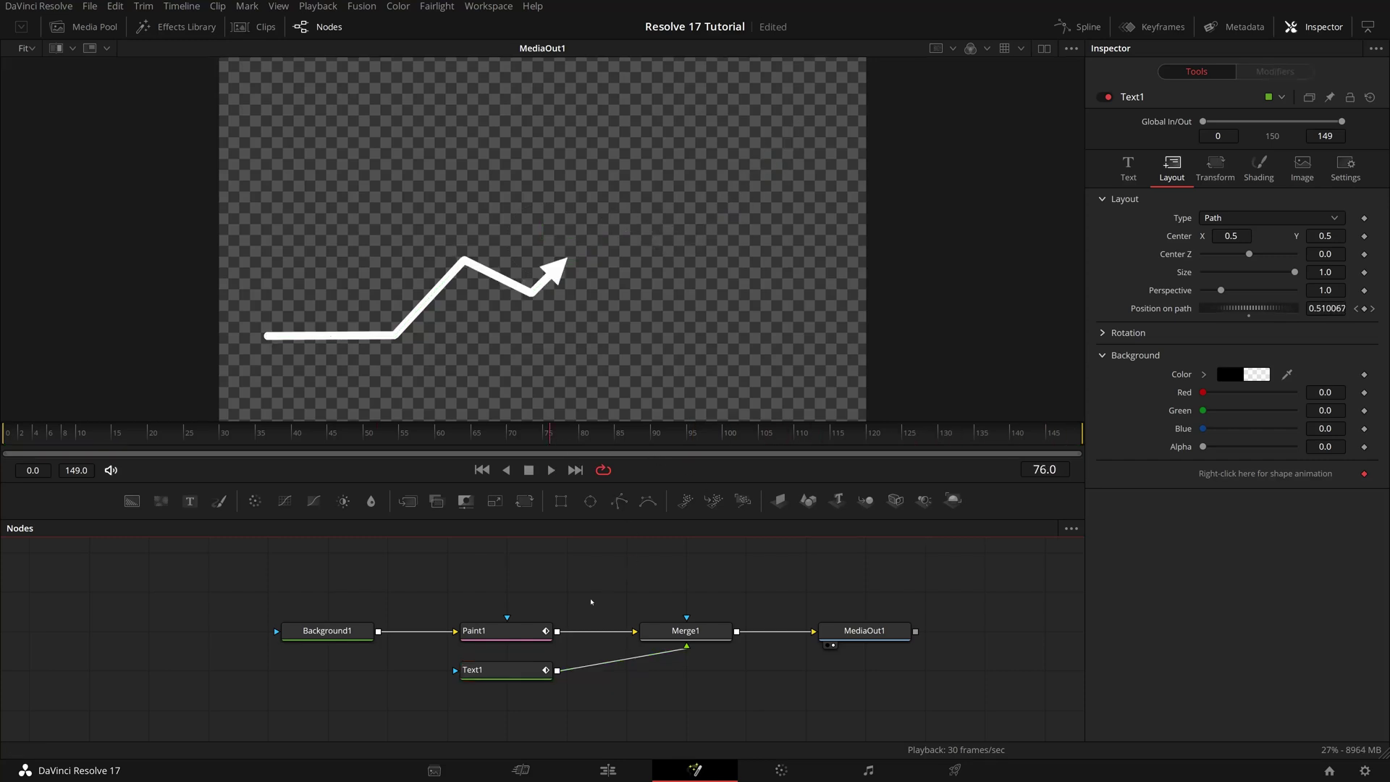
pyautogui.click(506, 634)
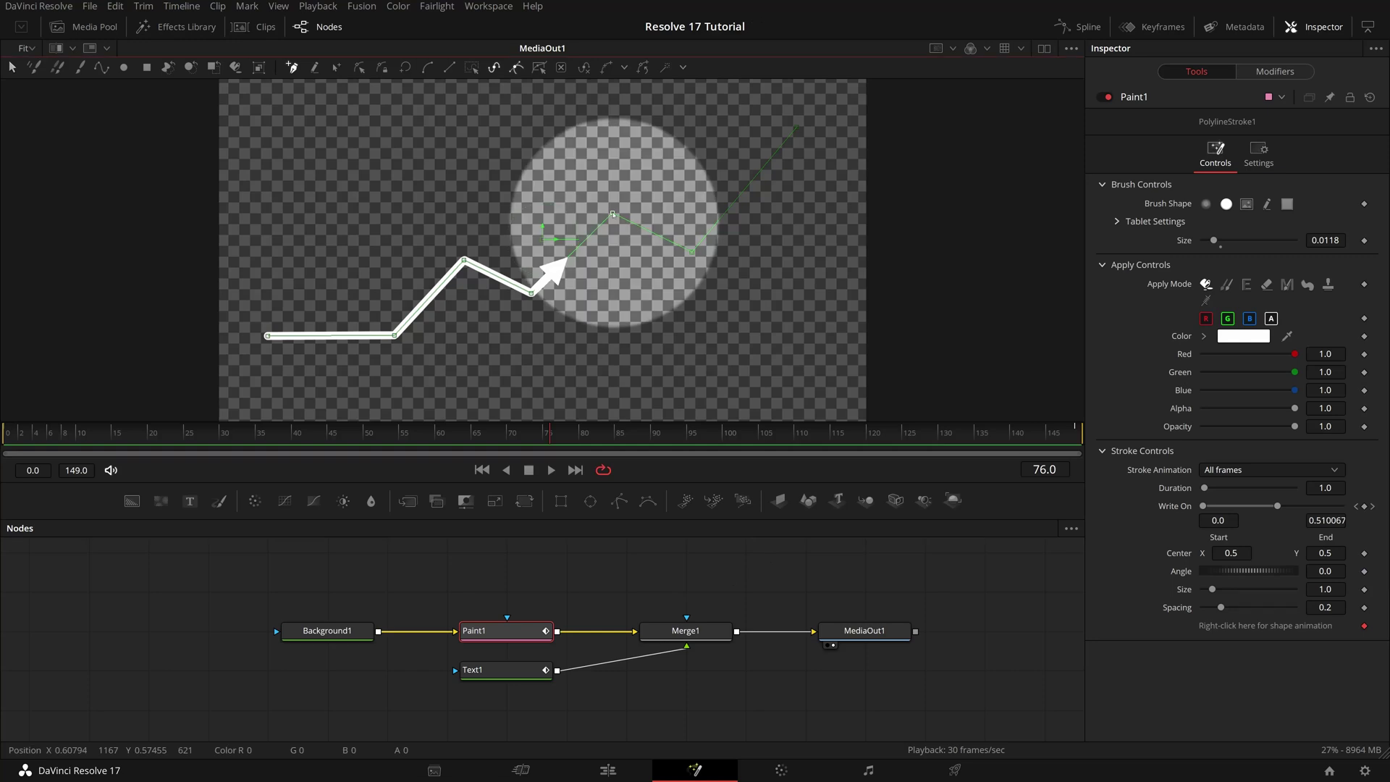
pyautogui.click(612, 214)
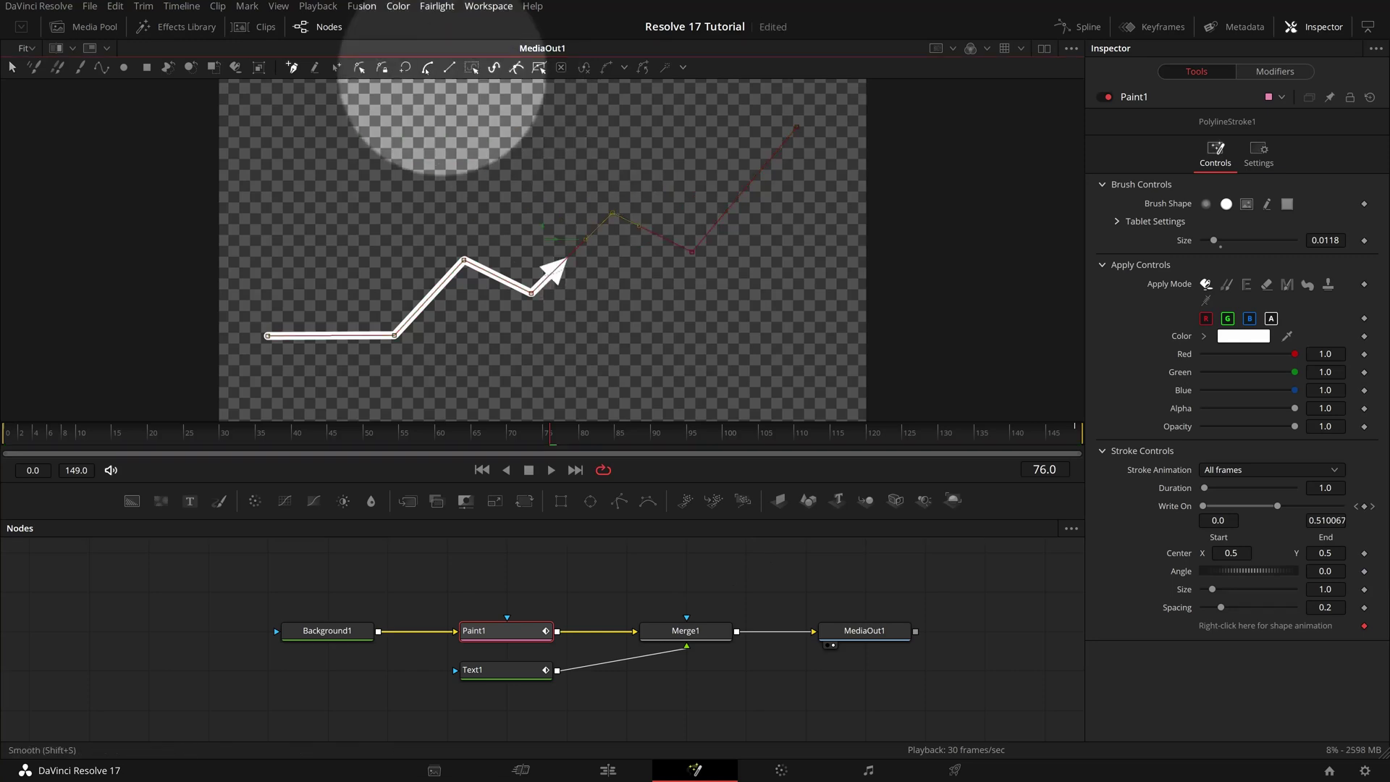
pyautogui.click(427, 67)
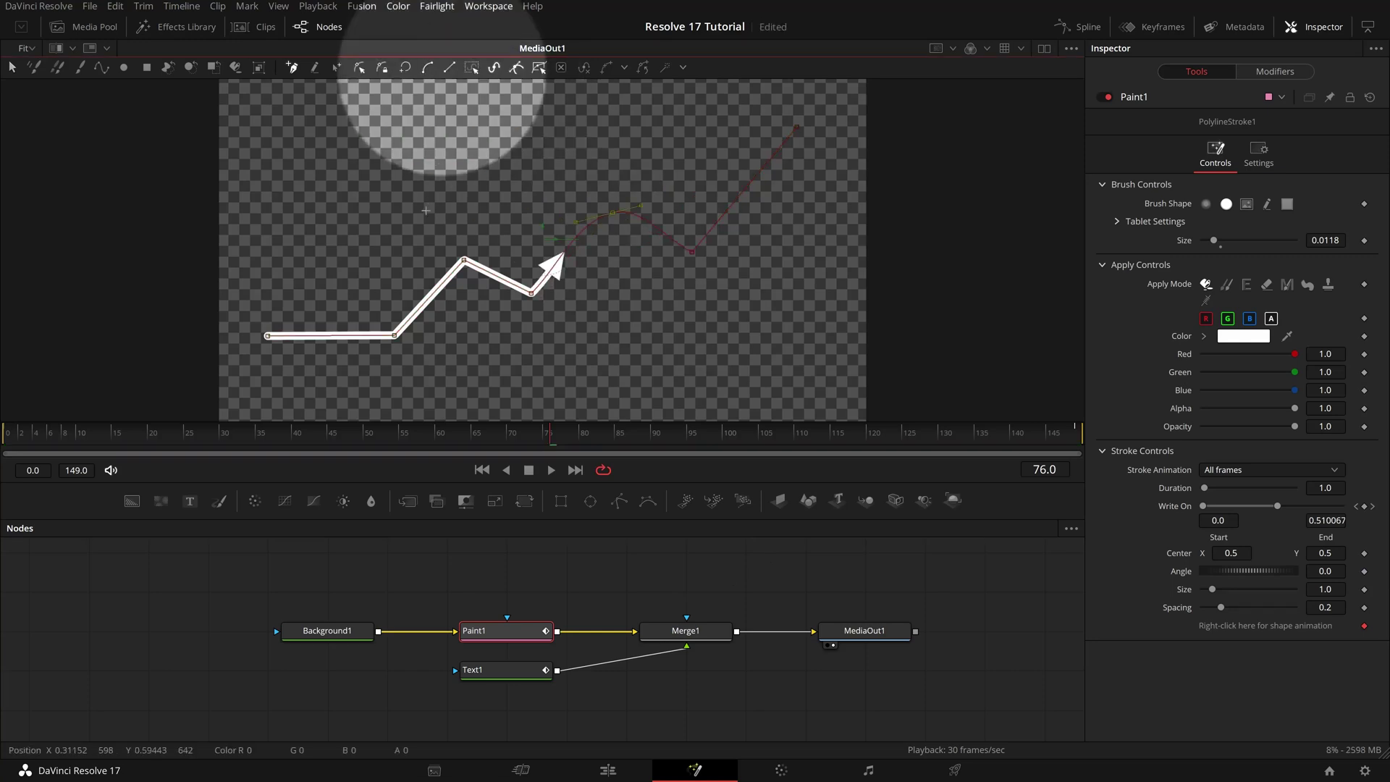
# - Smooth all polyline points in Modify Only mode, then replay the write-on from the start
pyautogui.click(359, 67)
pyautogui.moveTo(241, 145)
pyautogui.mouseDown()
pyautogui.moveTo(348, 402)
pyautogui.moveTo(843, 388)
pyautogui.mouseUp()
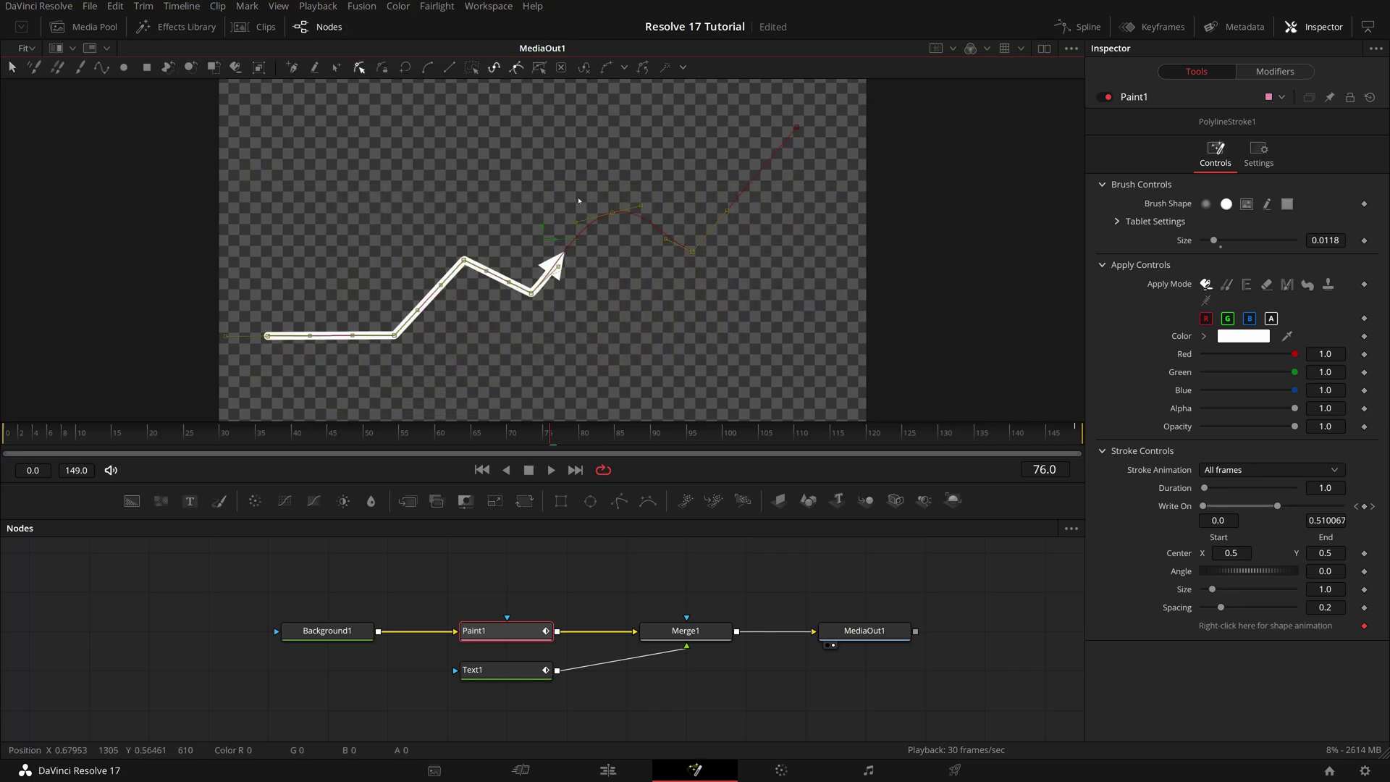
pyautogui.click(427, 67)
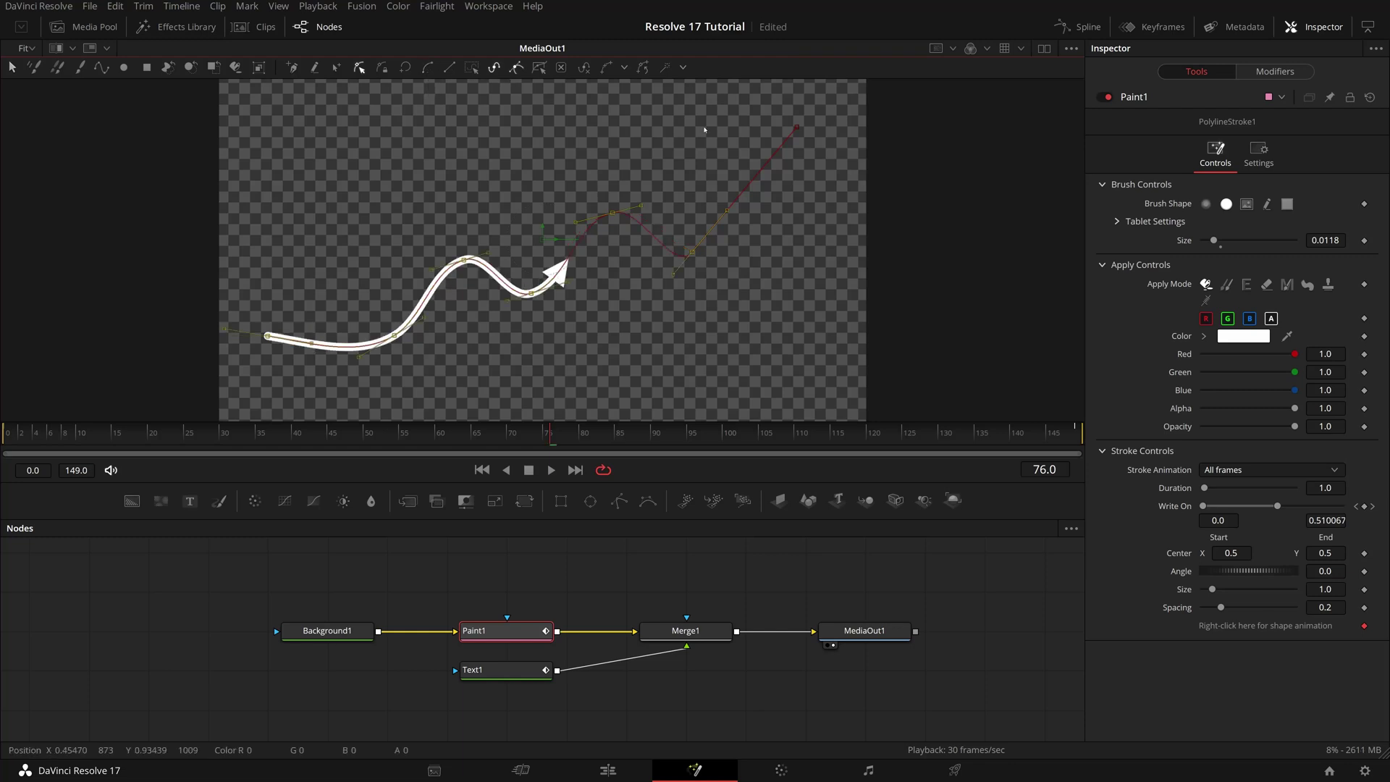
pyautogui.moveTo(26, 428); pyautogui.dragTo(3, 433)
pyautogui.click(551, 470)
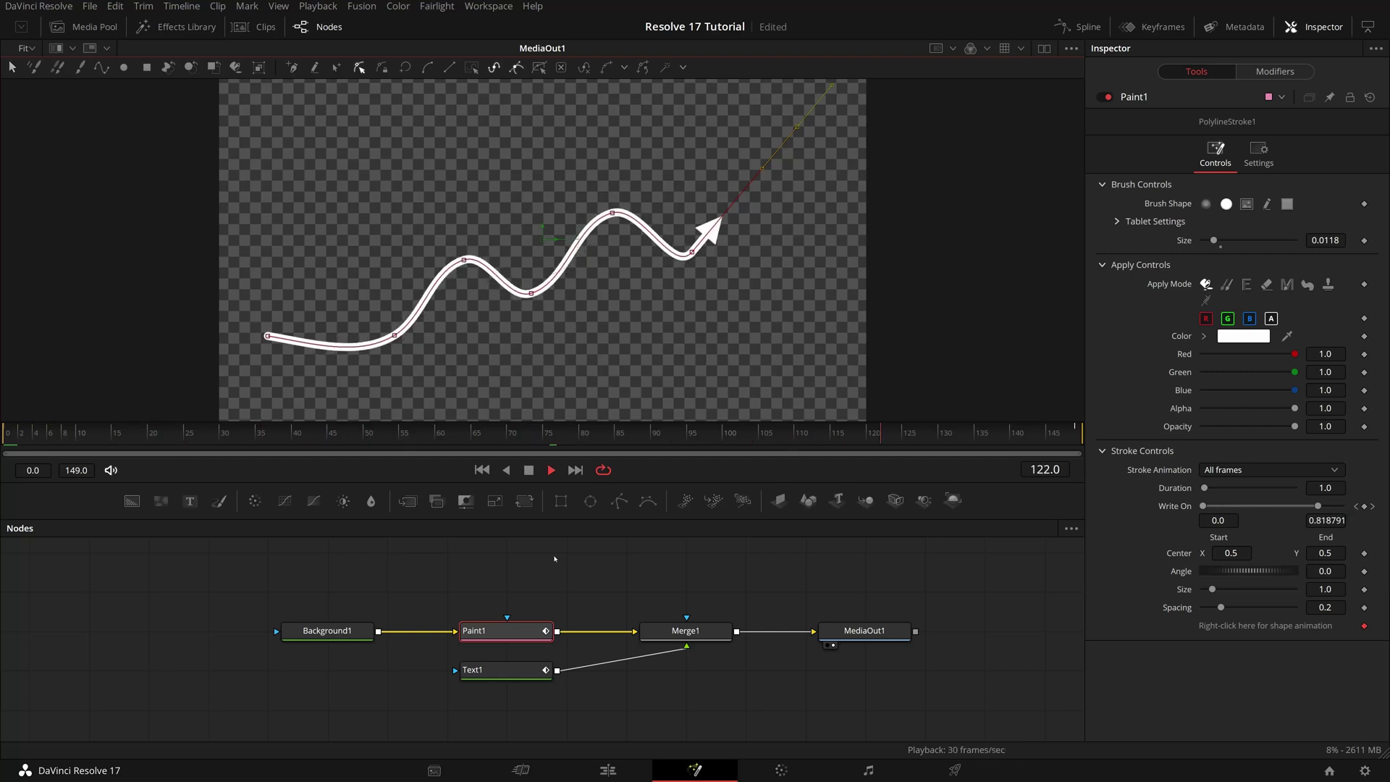
# - Set Text1's text colour to orange (#ff5500)
pyautogui.click(498, 670)
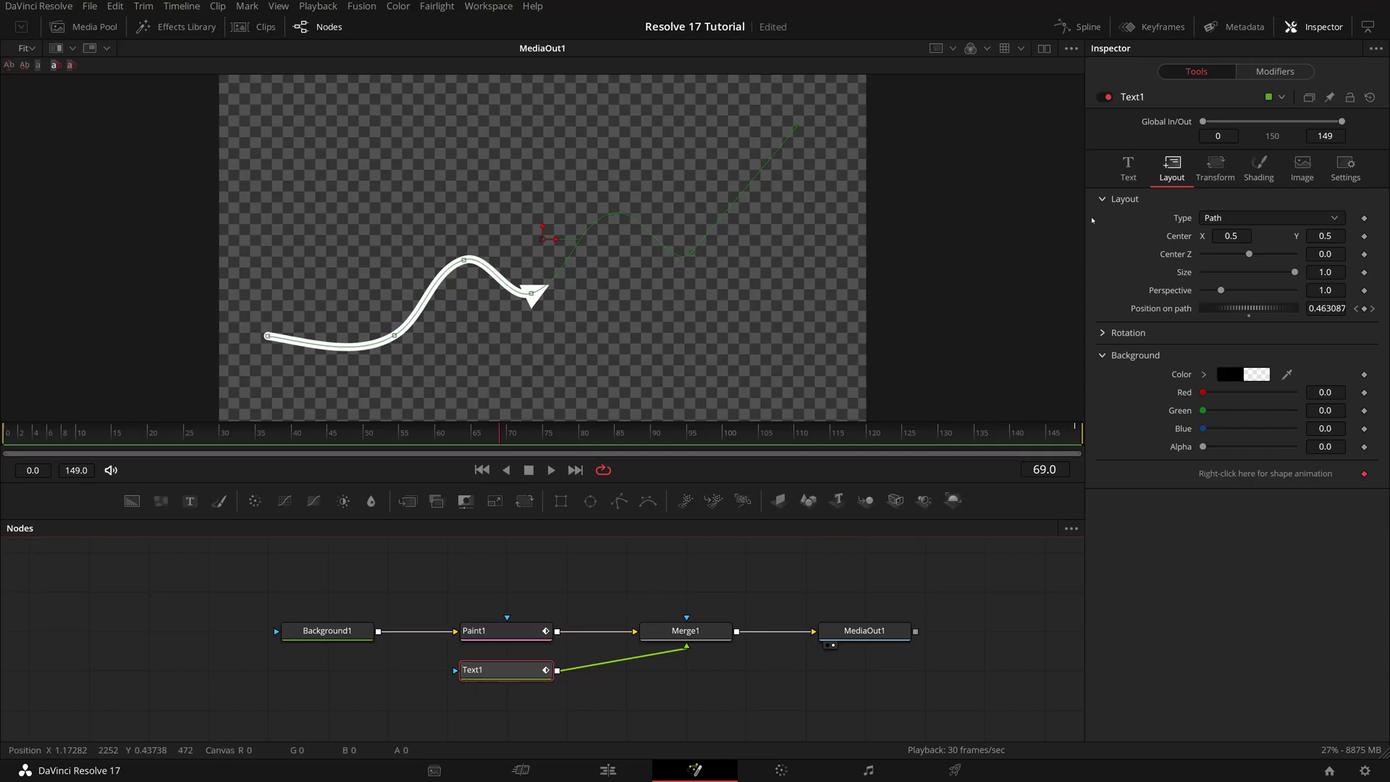
pyautogui.click(1138, 178)
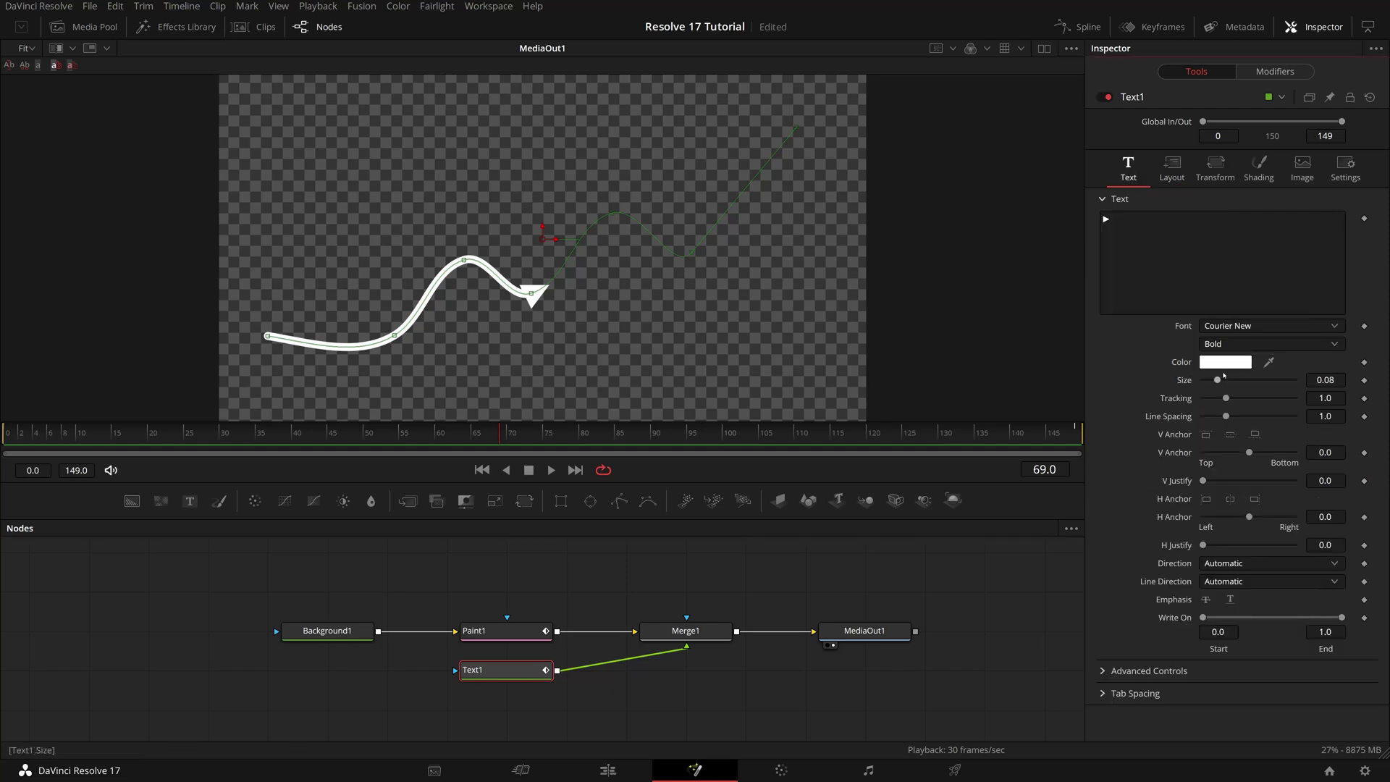
pyautogui.click(1224, 364)
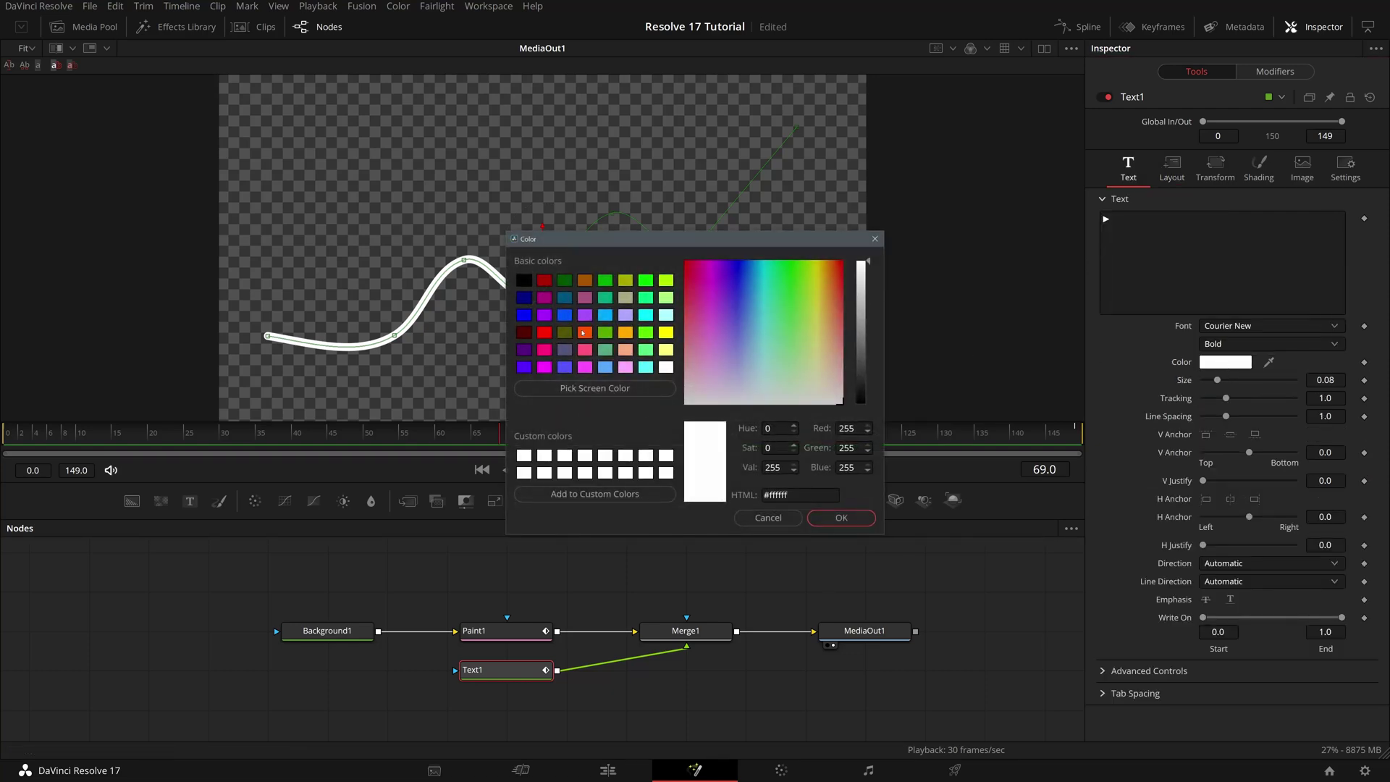
pyautogui.click(584, 332)
pyautogui.click(842, 517)
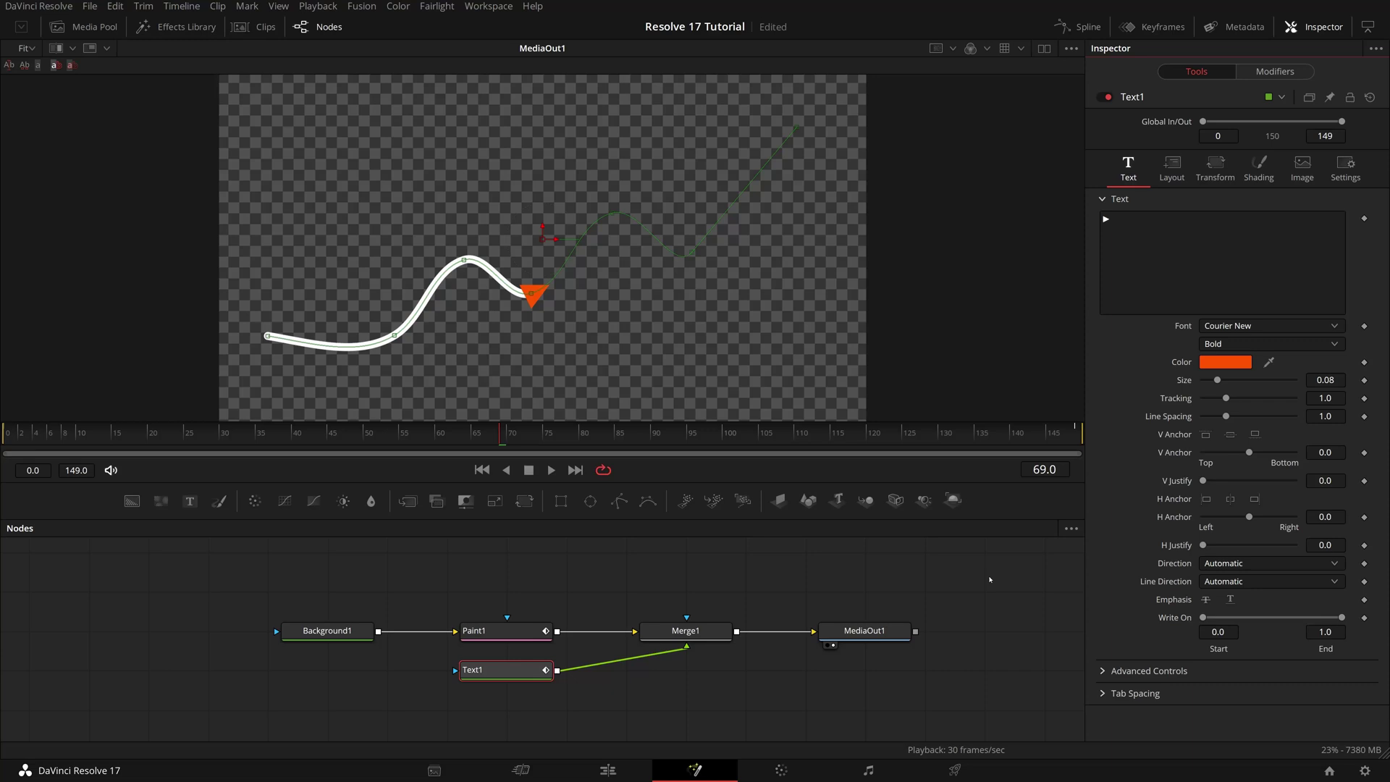
# - Change the Red Outline shading element's colour to white
pyautogui.click(1259, 167)
pyautogui.click(1227, 218)
pyautogui.click(1236, 325)
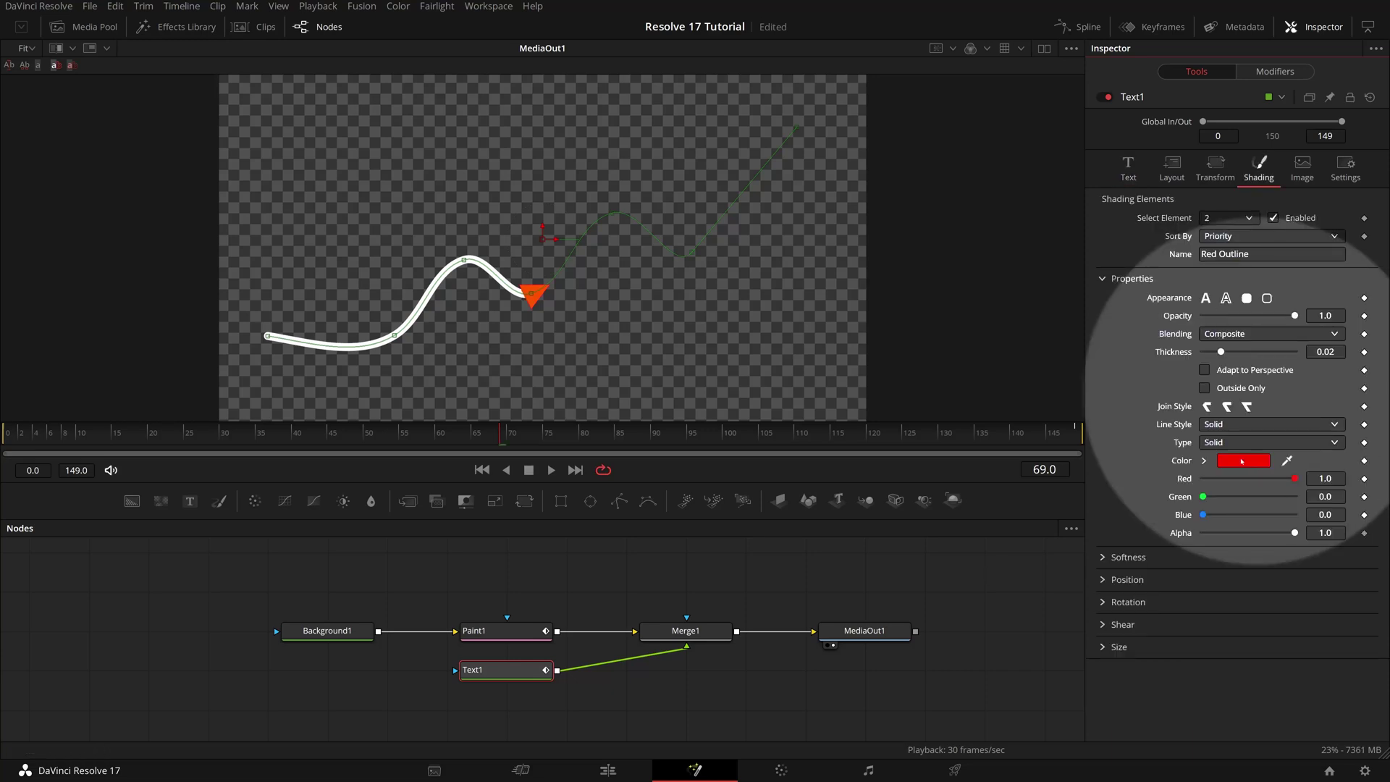
pyautogui.click(1242, 461)
pyautogui.click(840, 517)
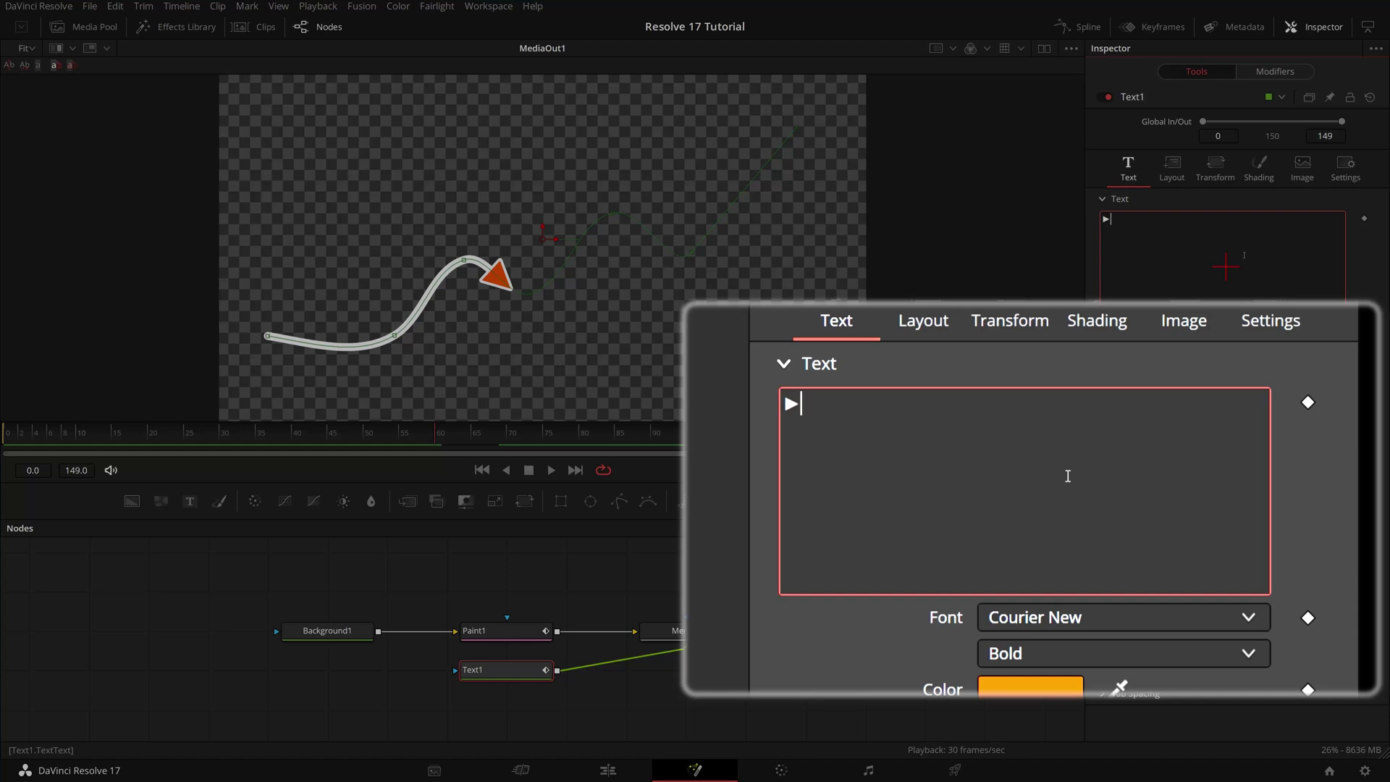
# - Replace Text1's ▶ glyph with a > character and play back the open chevron arrowhead
pyautogui.press('BackSpace')
pyautogui.write('>')
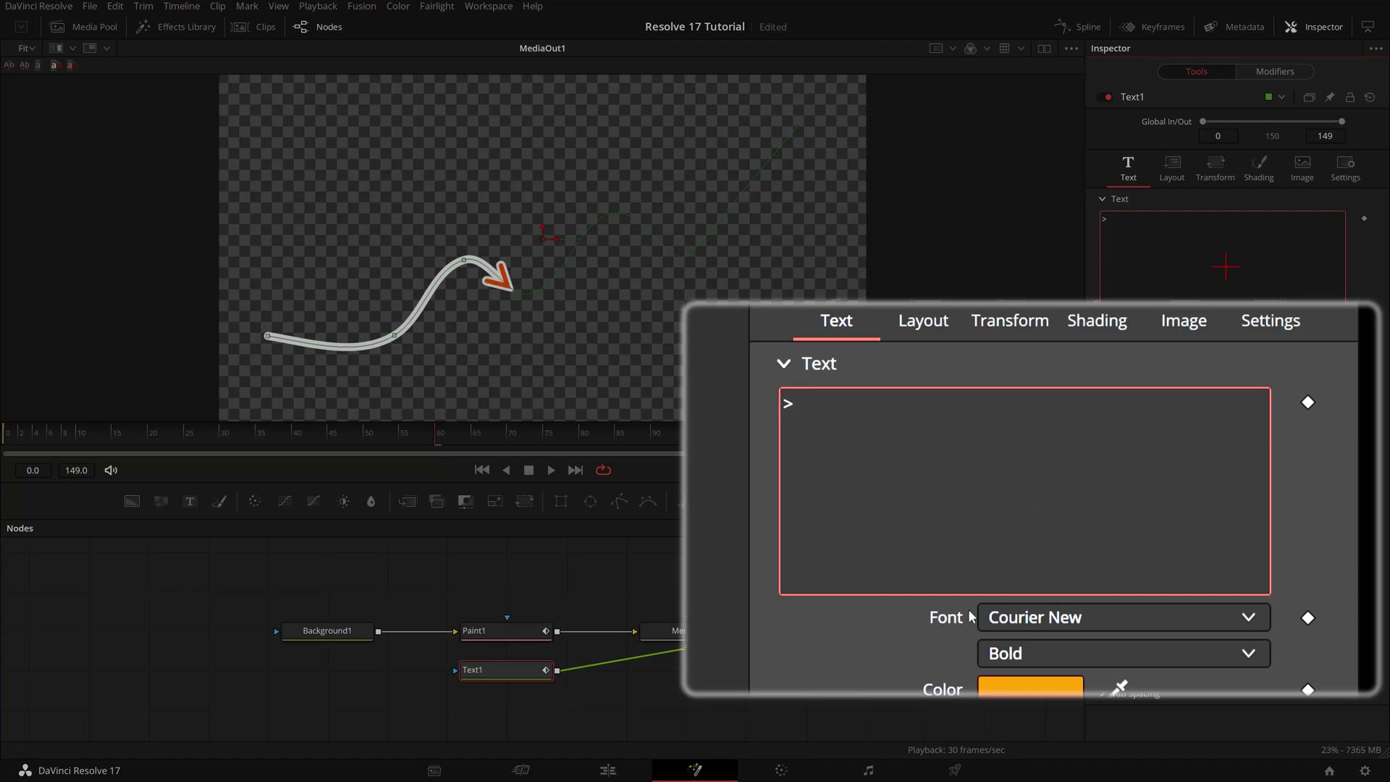
pyautogui.click(462, 563)
pyautogui.press('space')
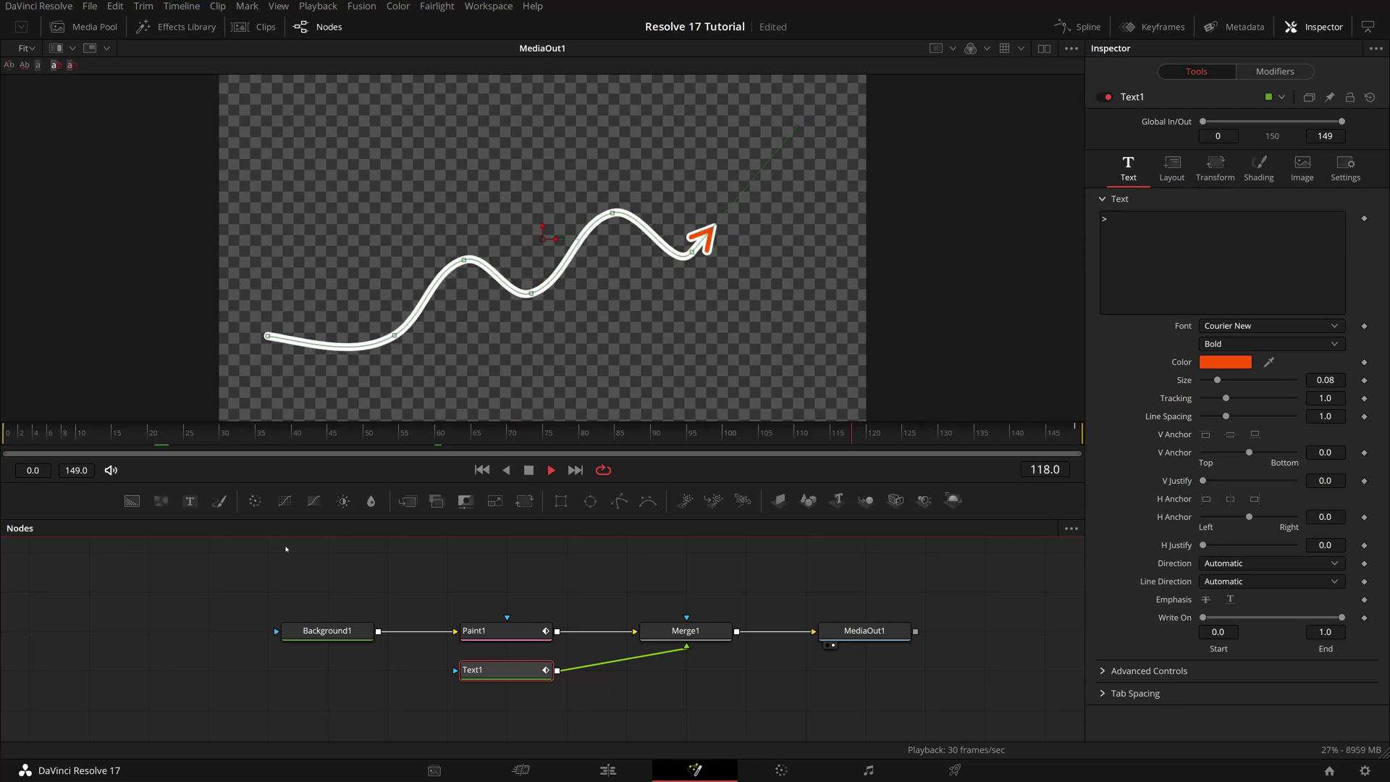
pyautogui.press('space')
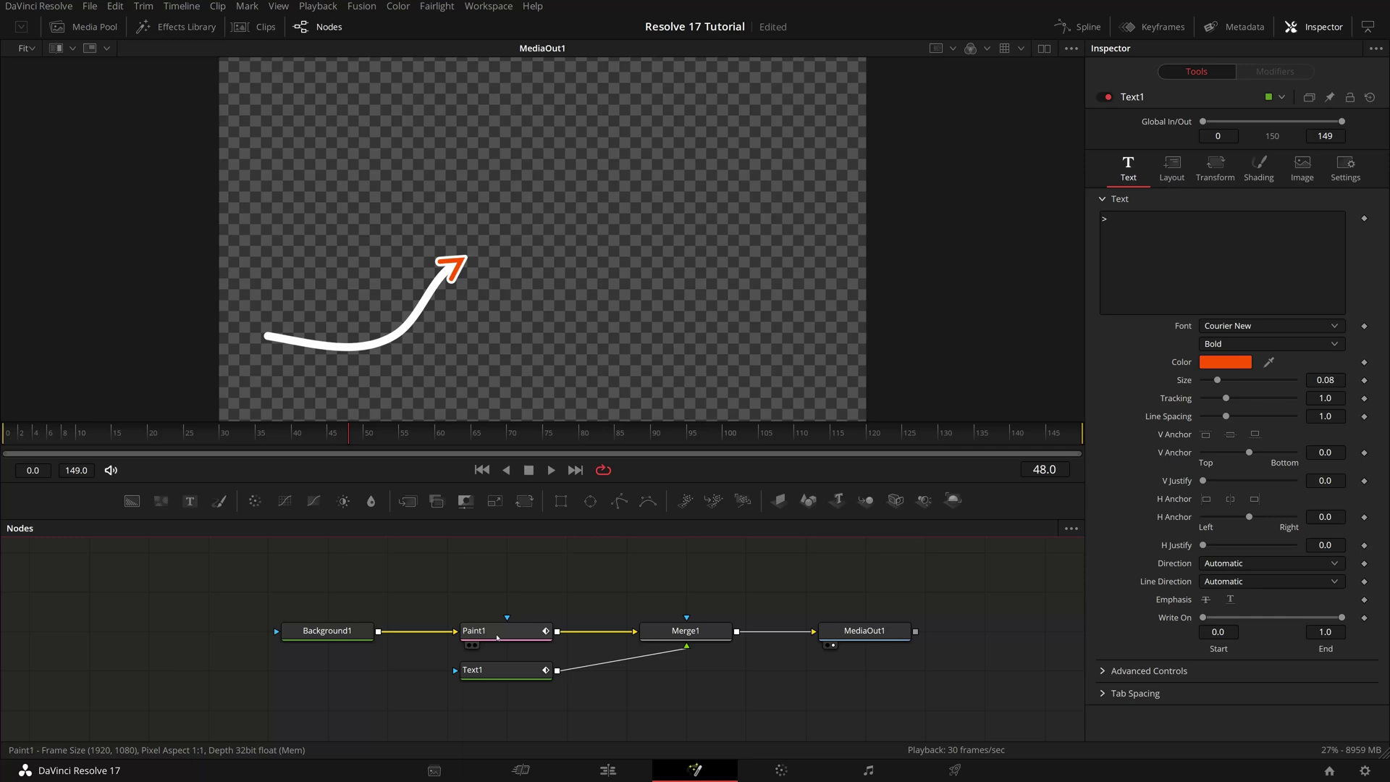
# - At frame 0, drag Paint1's Write On range to 1.0/1.0 so the stroke draws from its end, then preview
pyautogui.click(497, 637)
pyautogui.click(10, 437)
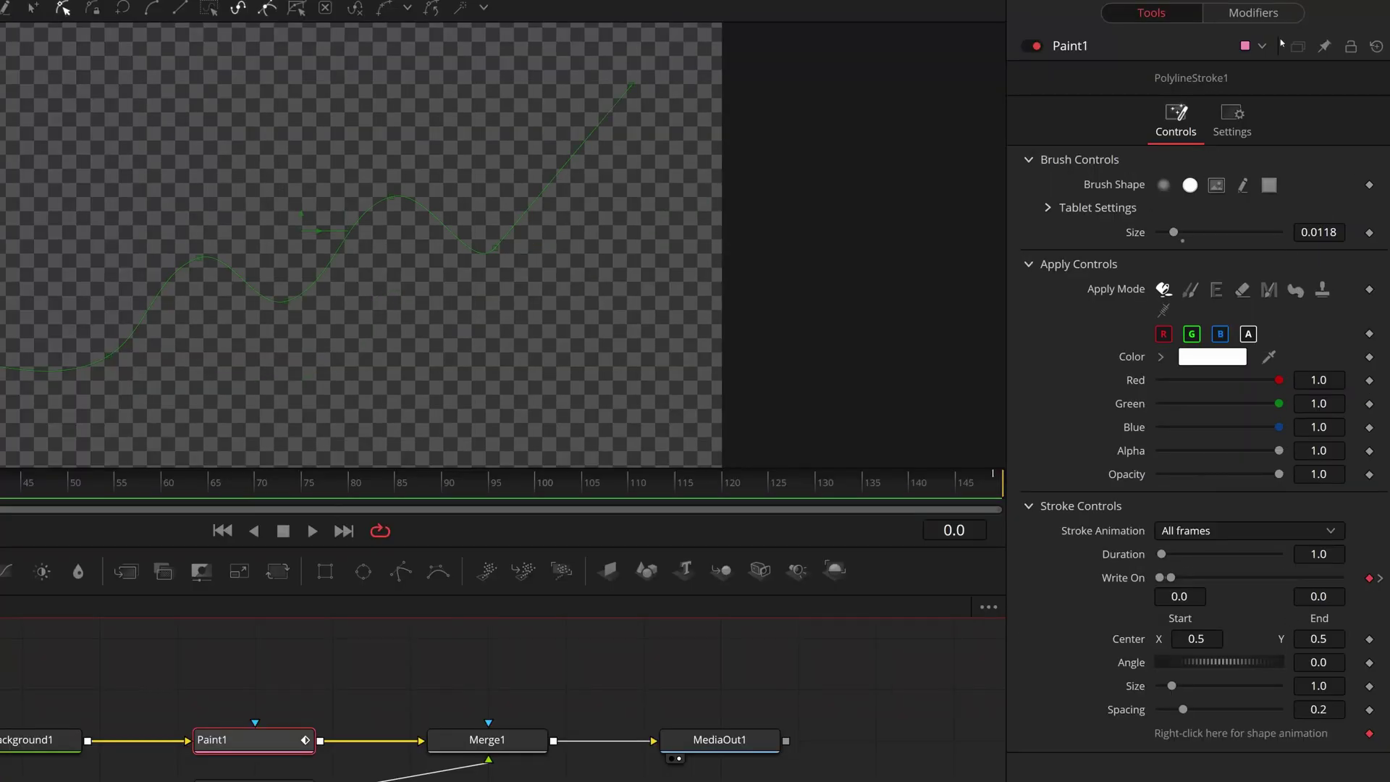
pyautogui.click(1253, 12)
pyautogui.moveTo(1171, 658); pyautogui.dragTo(1332, 660)
pyautogui.click(312, 531)
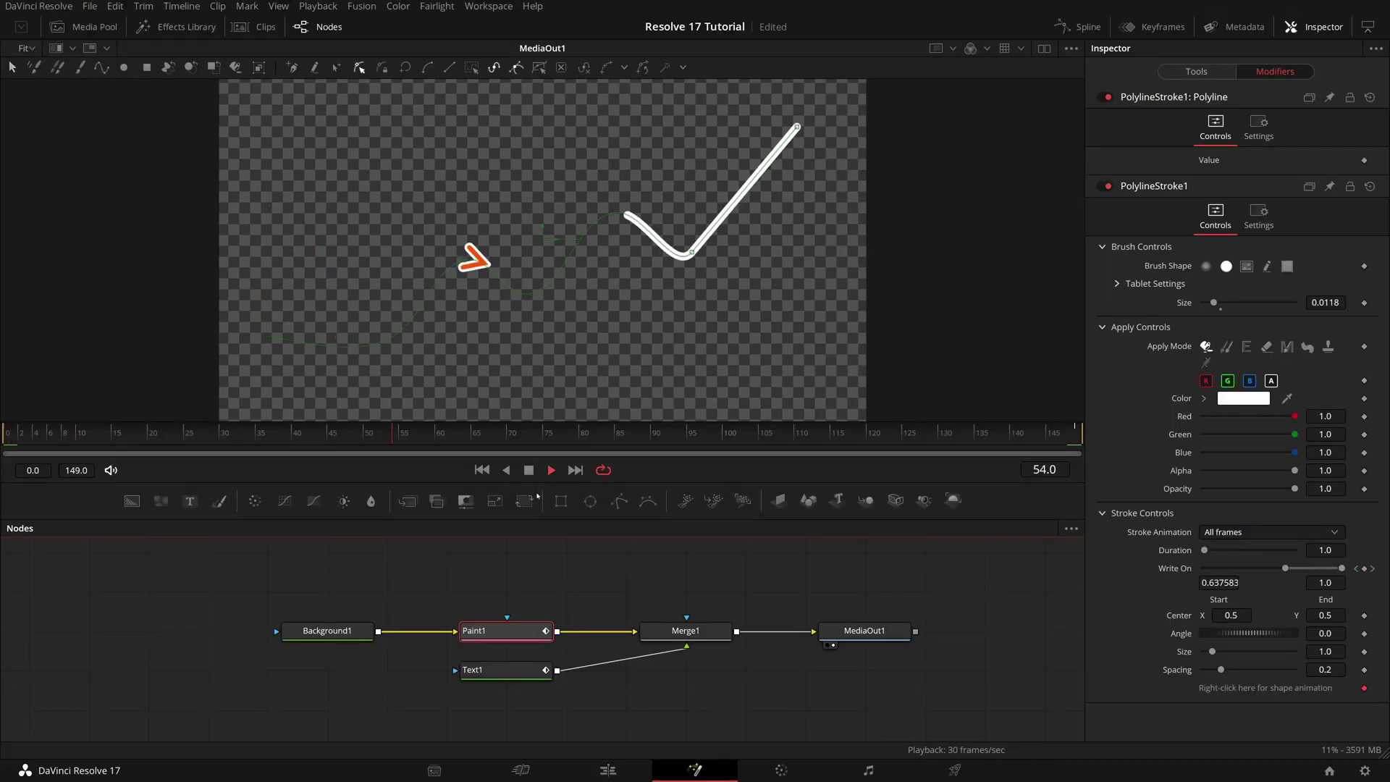
pyautogui.press('space')
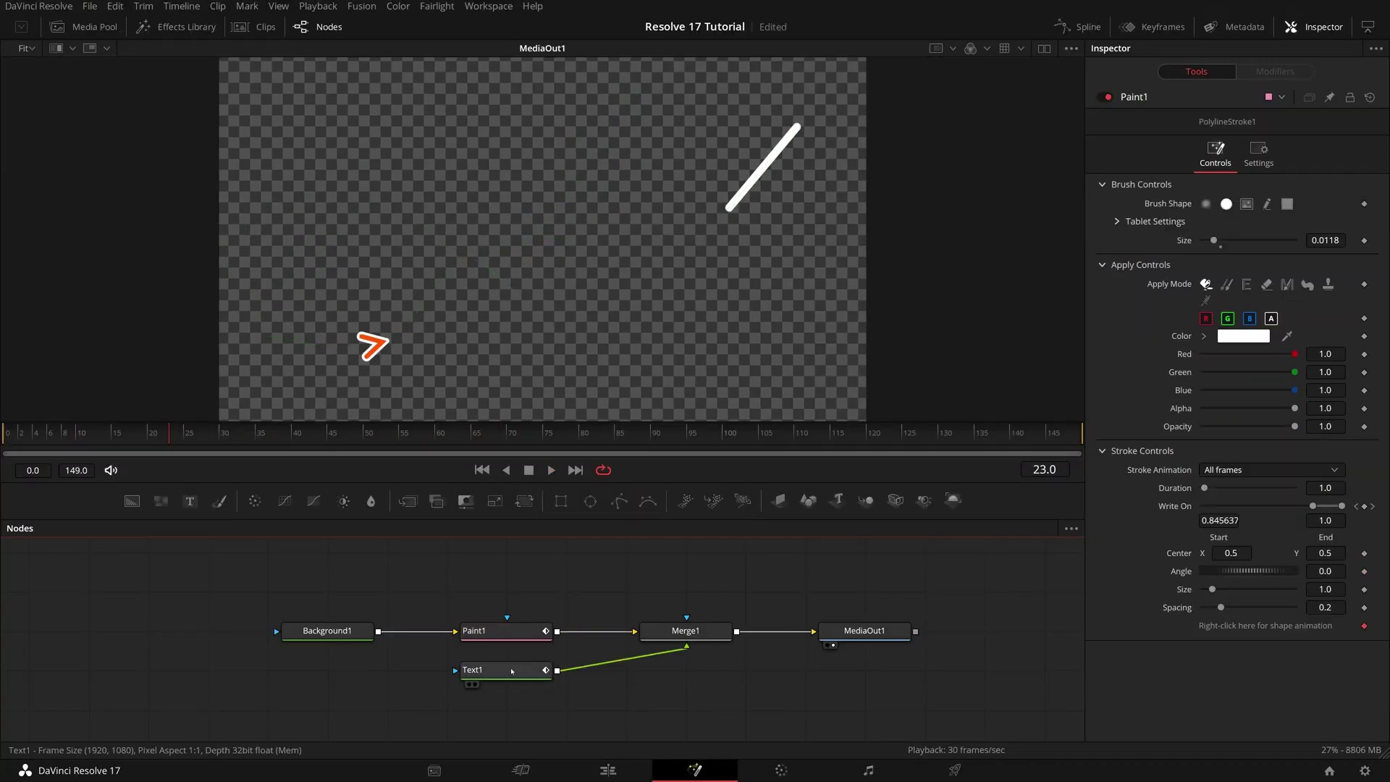
# - Keyframe Text1's Position on path at 1 on frame 0 and 0 on frame 149
pyautogui.click(503, 669)
pyautogui.click(1172, 167)
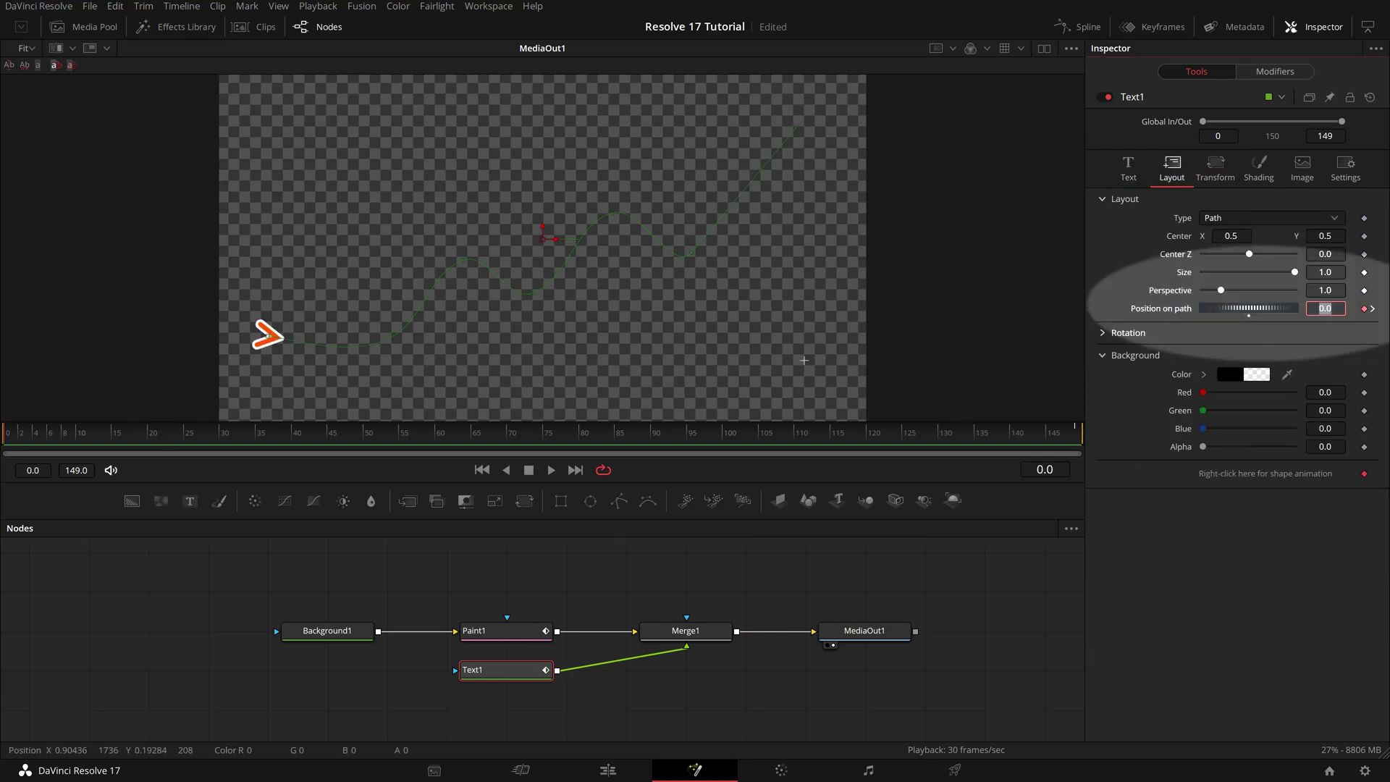
pyautogui.write('1')
pyautogui.press('Tab')
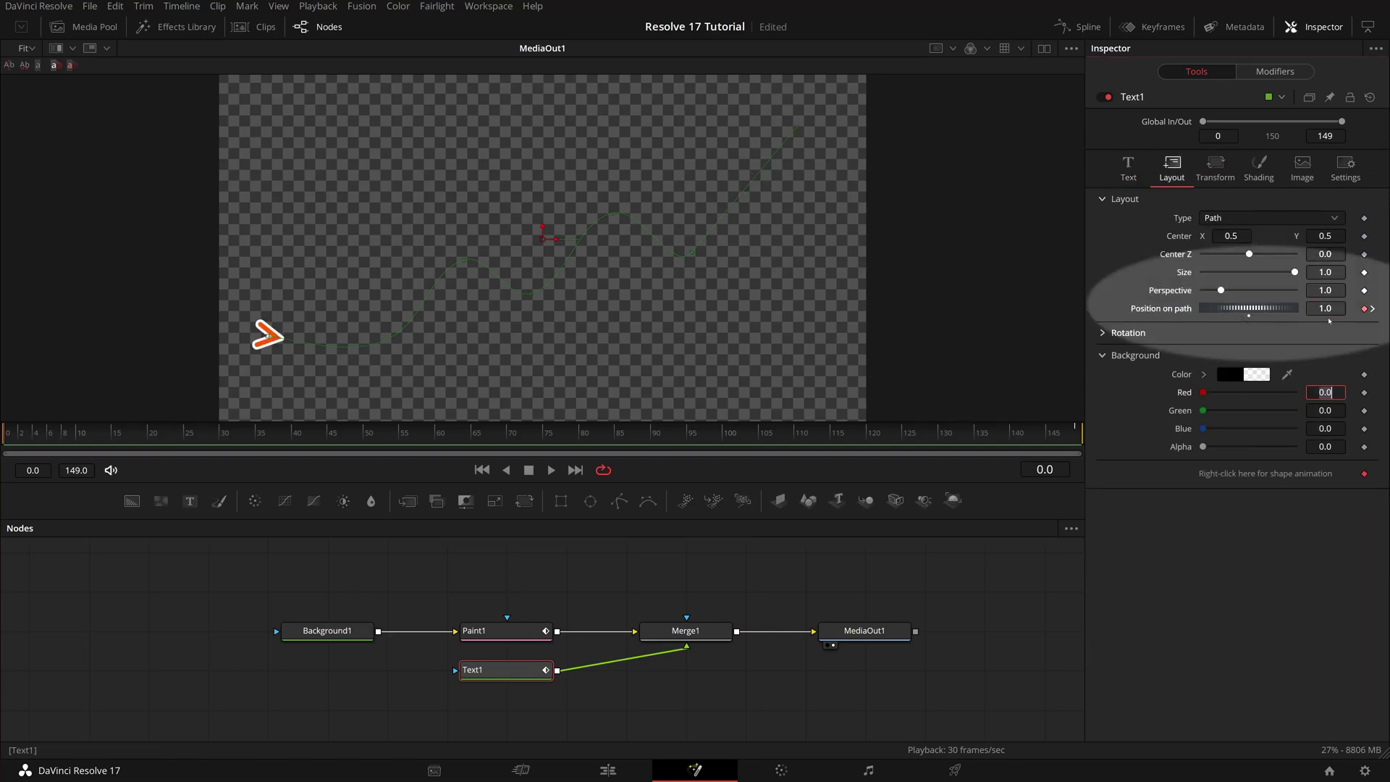
pyautogui.press('End')
pyautogui.click(1325, 308)
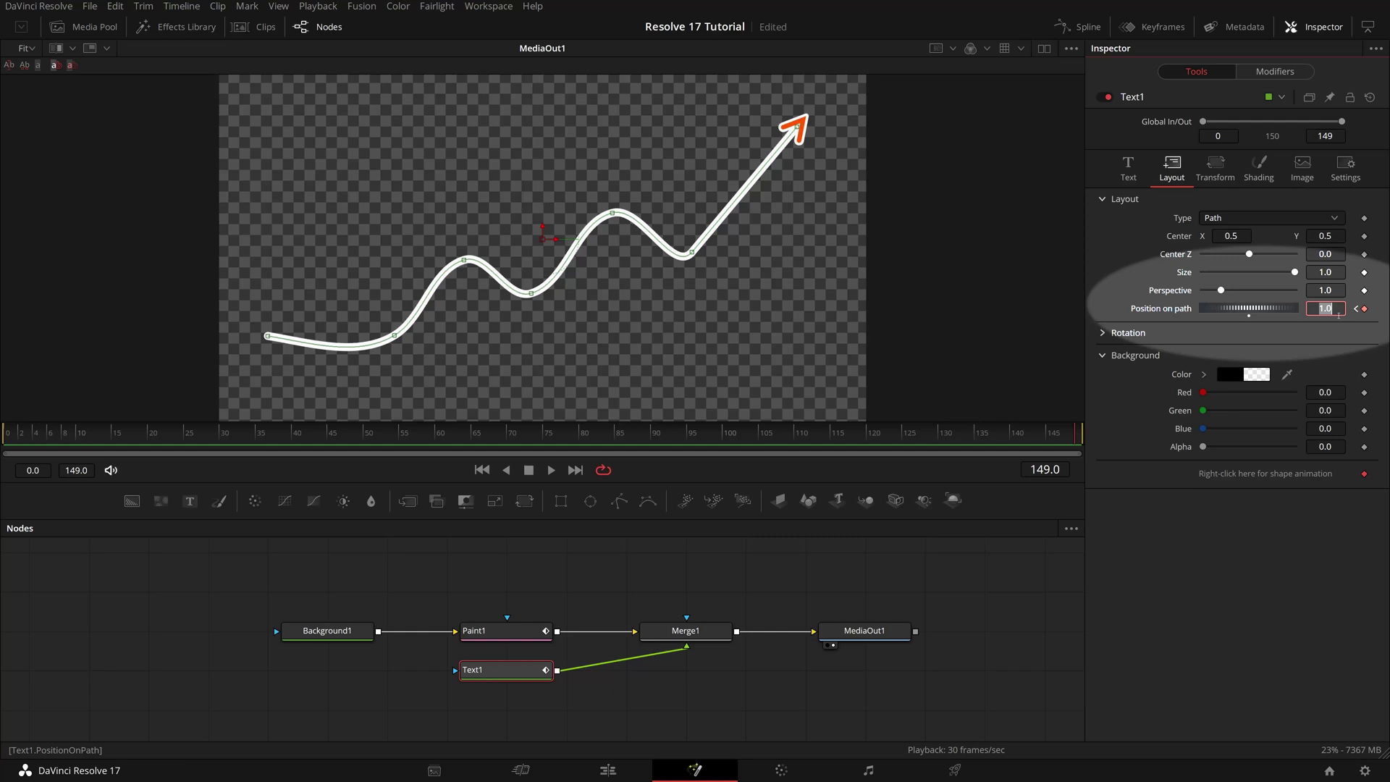
pyautogui.write('0')
pyautogui.press('Return')
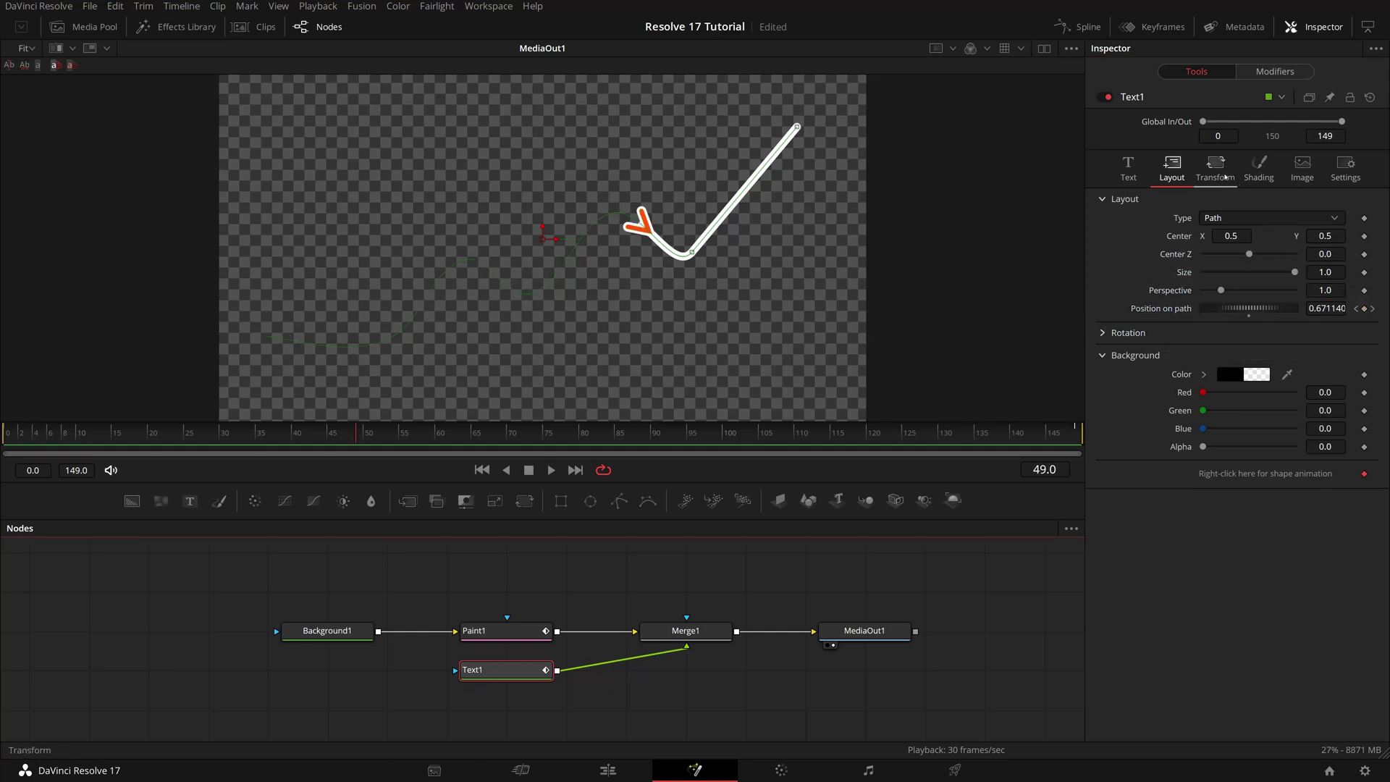
# - Set Text1's character Rotation Y to 180 and play back the backward-pointing chevron
pyautogui.click(1215, 168)
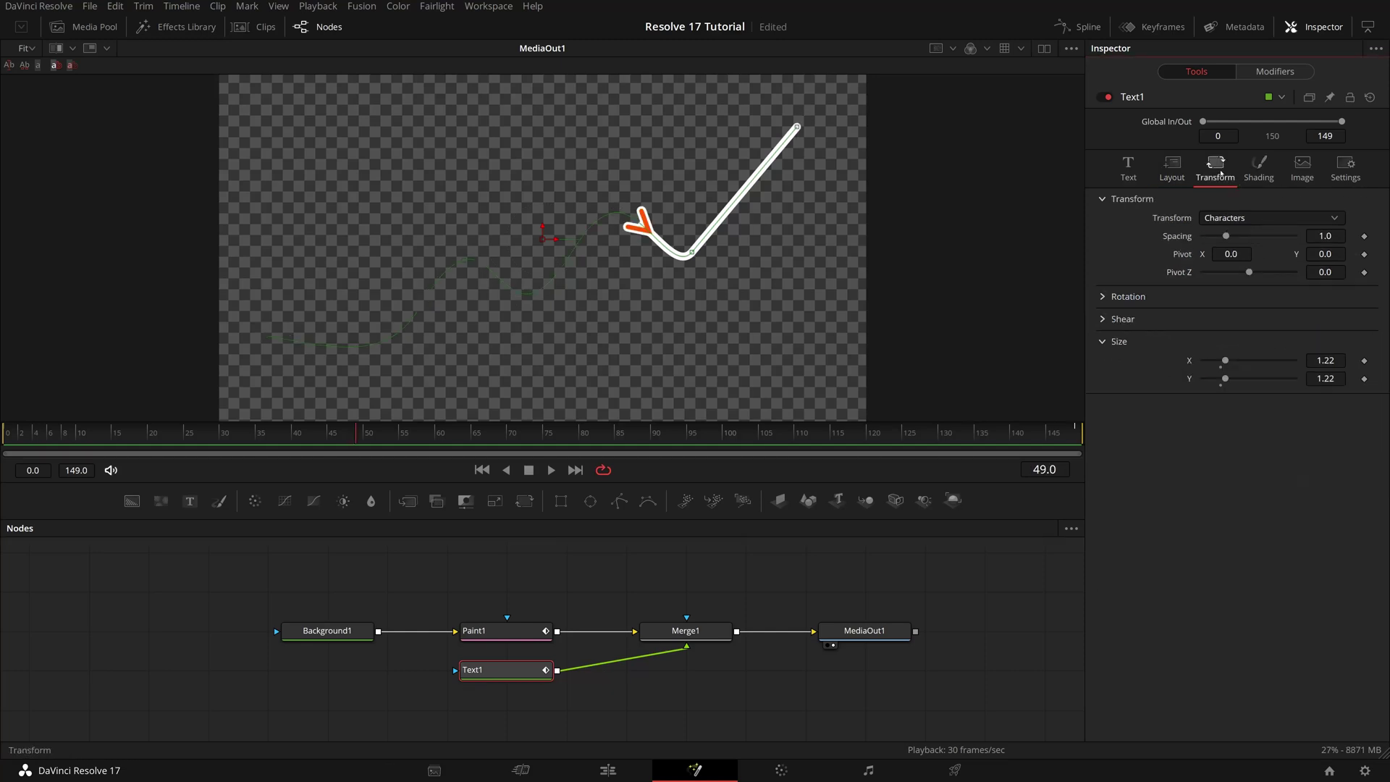
pyautogui.click(1105, 297)
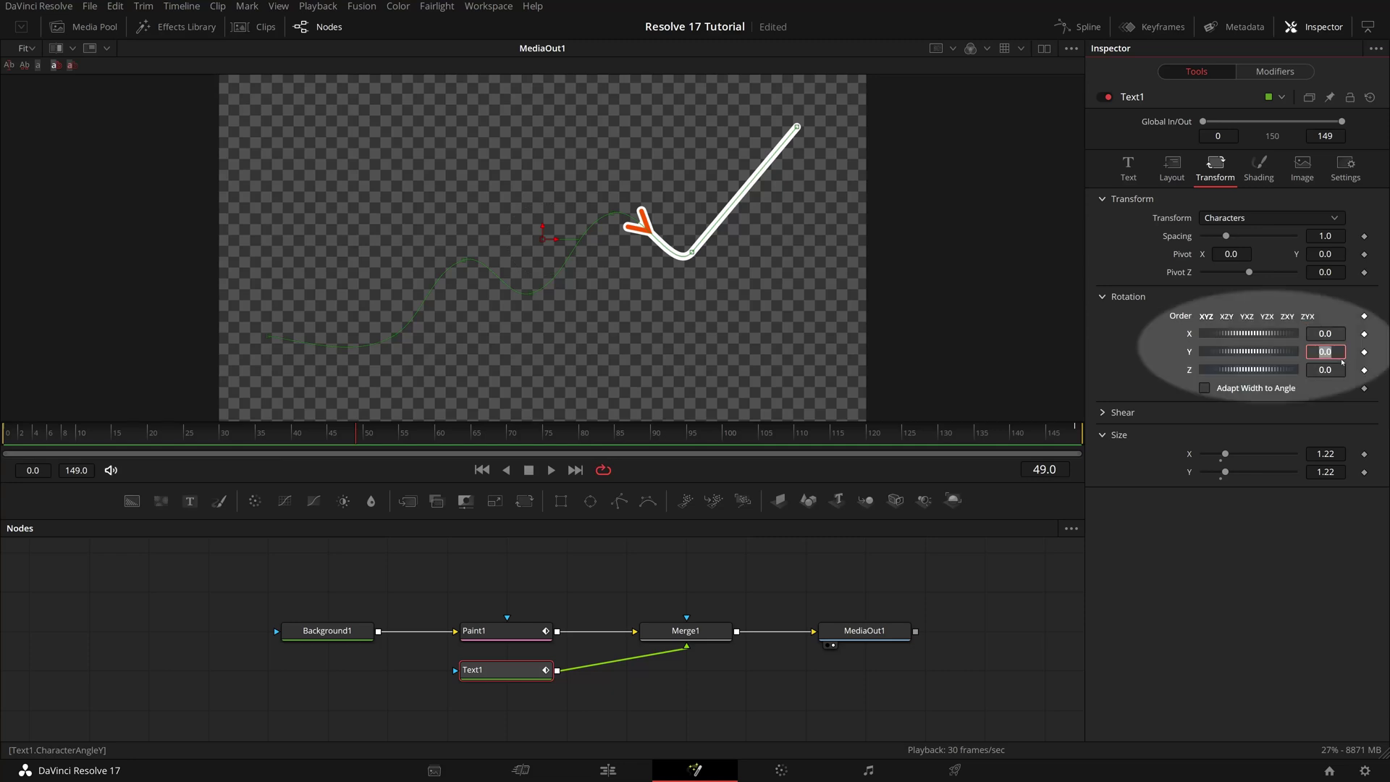
pyautogui.press('Tab')
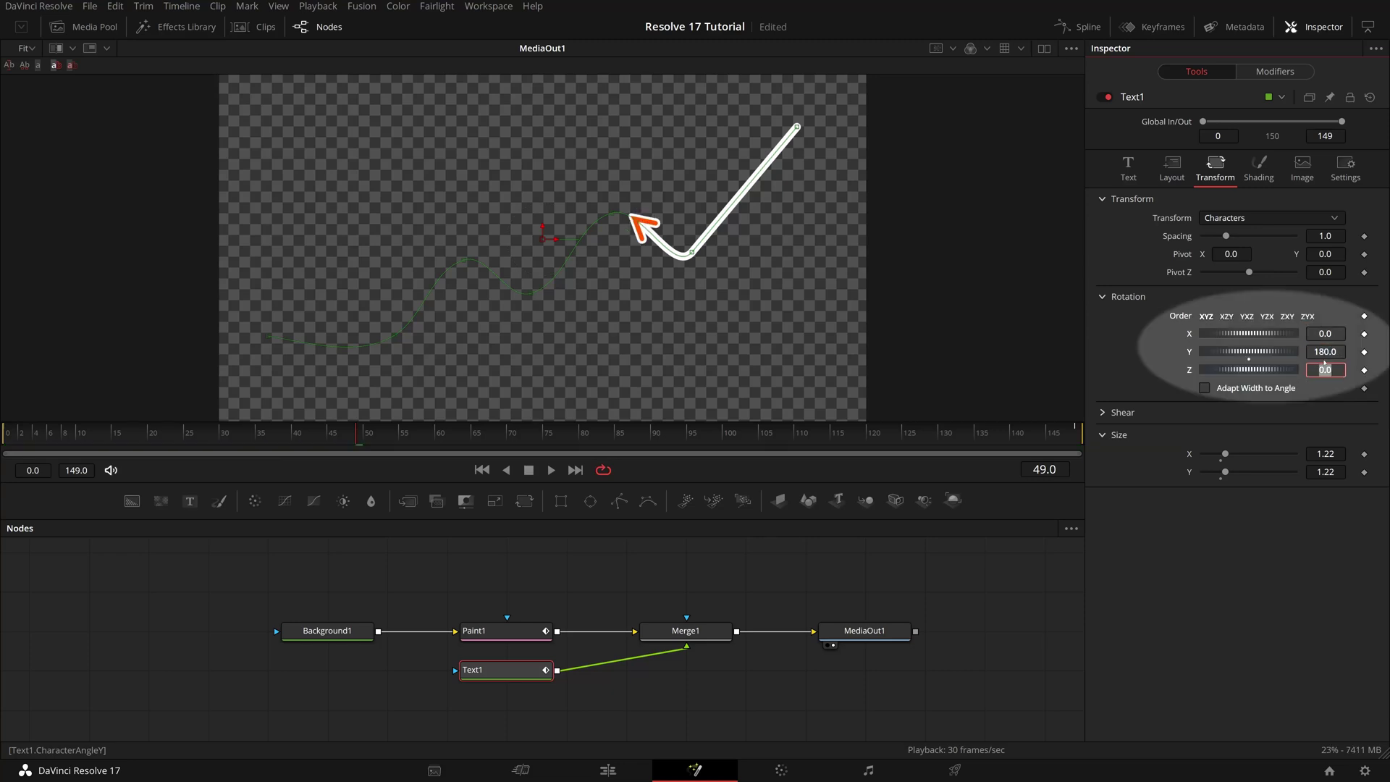
pyautogui.press('space')
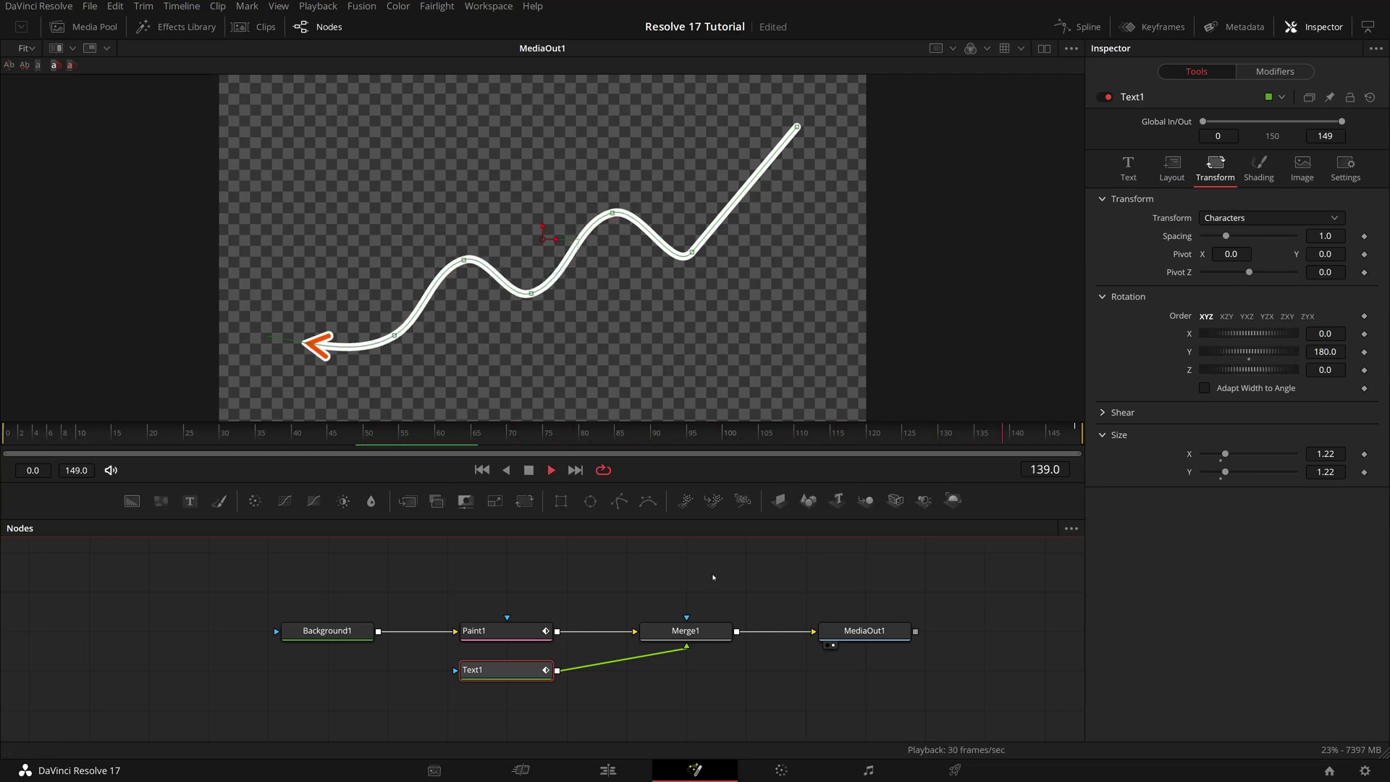
pyautogui.click(708, 579)
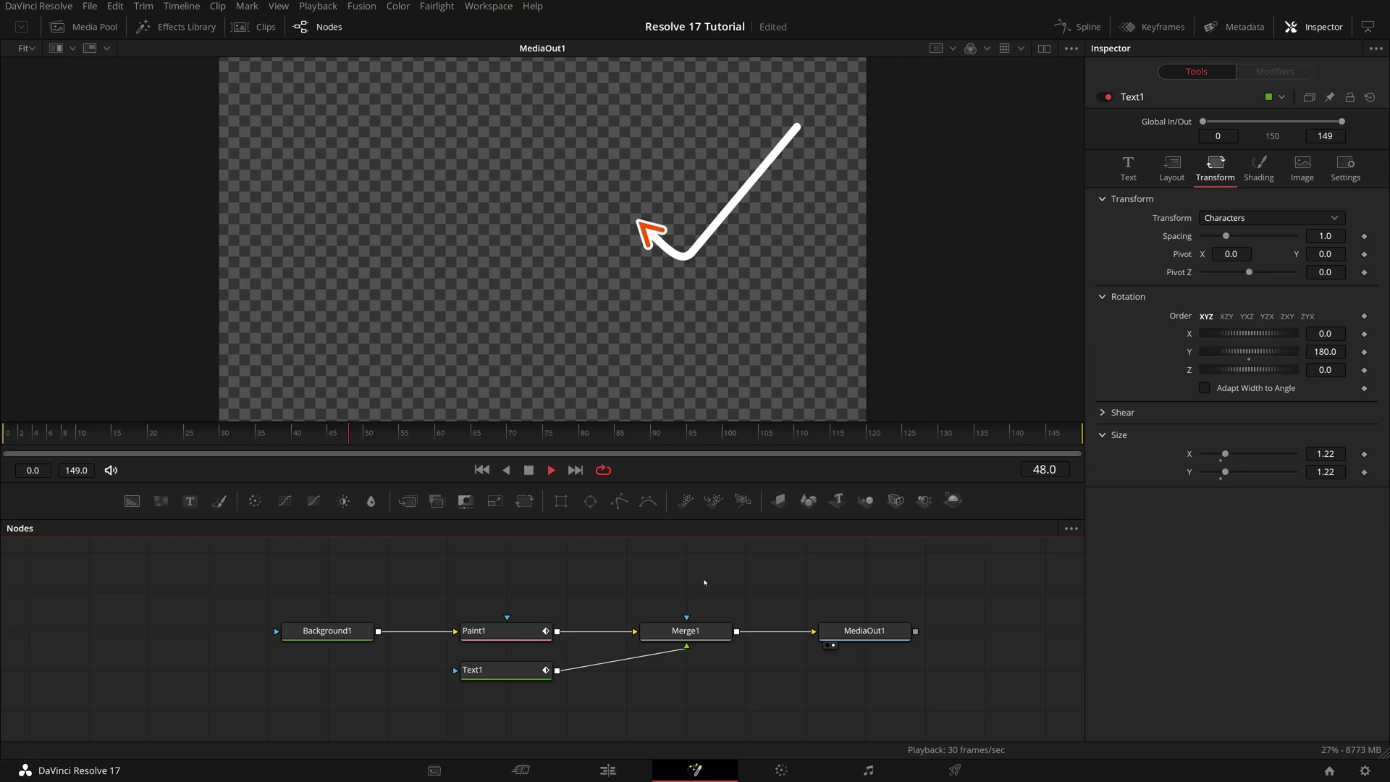